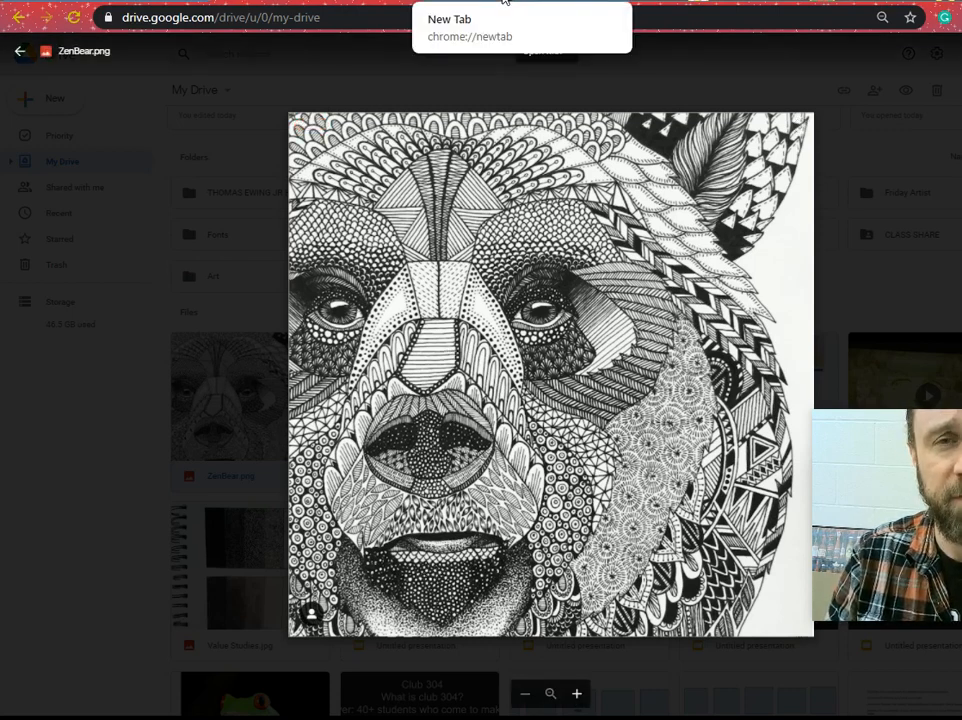
Search Google for lunapic in a new browser tab and open the LunaPic free online photo editor site.
{"action": "left_click", "coordinate": [504, 2]}
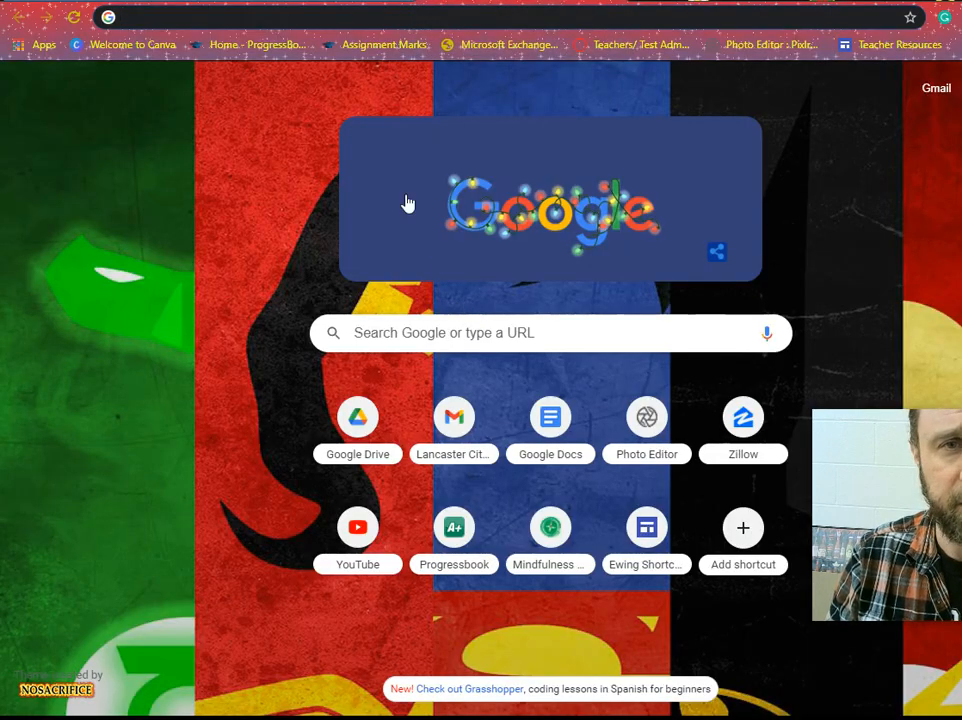
{"action": "left_click", "coordinate": [329, 20]}
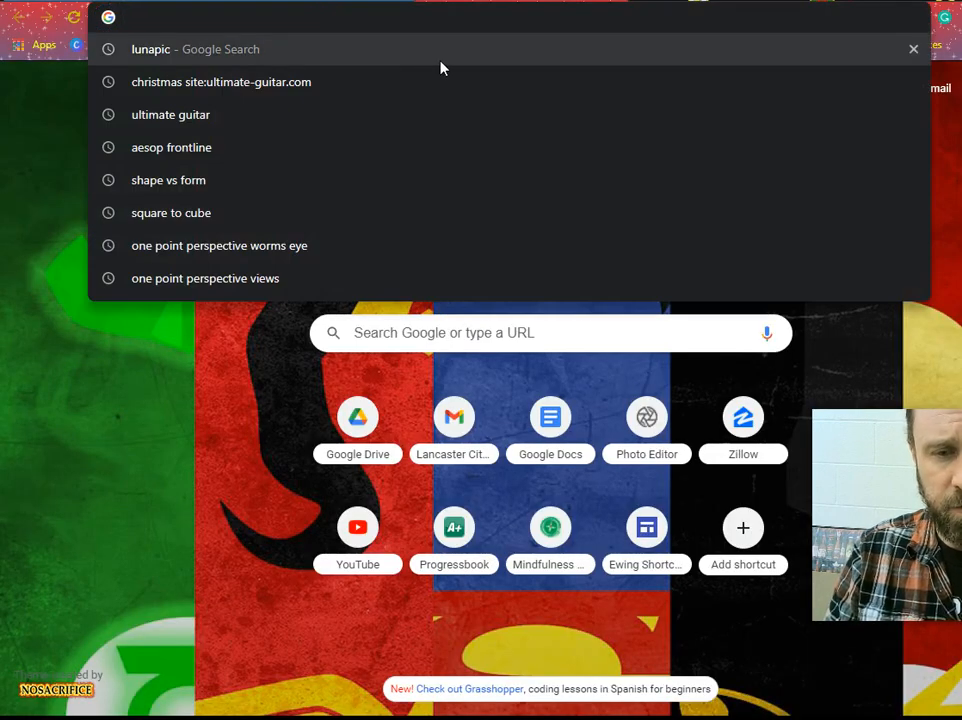
{"action": "left_click", "coordinate": [398, 52]}
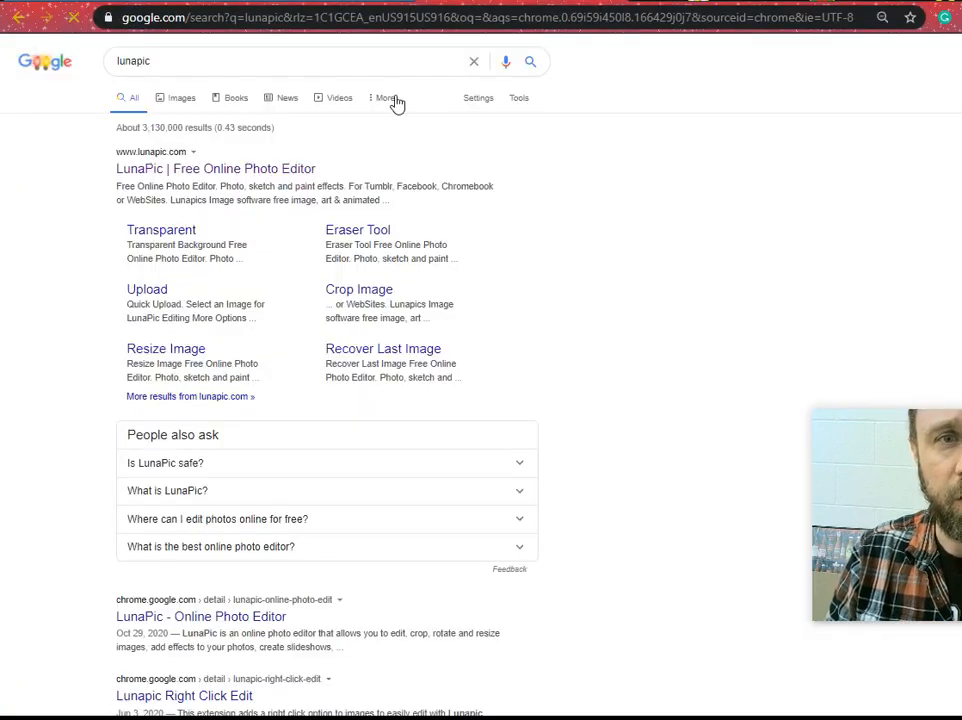
{"action": "left_click", "coordinate": [165, 60]}
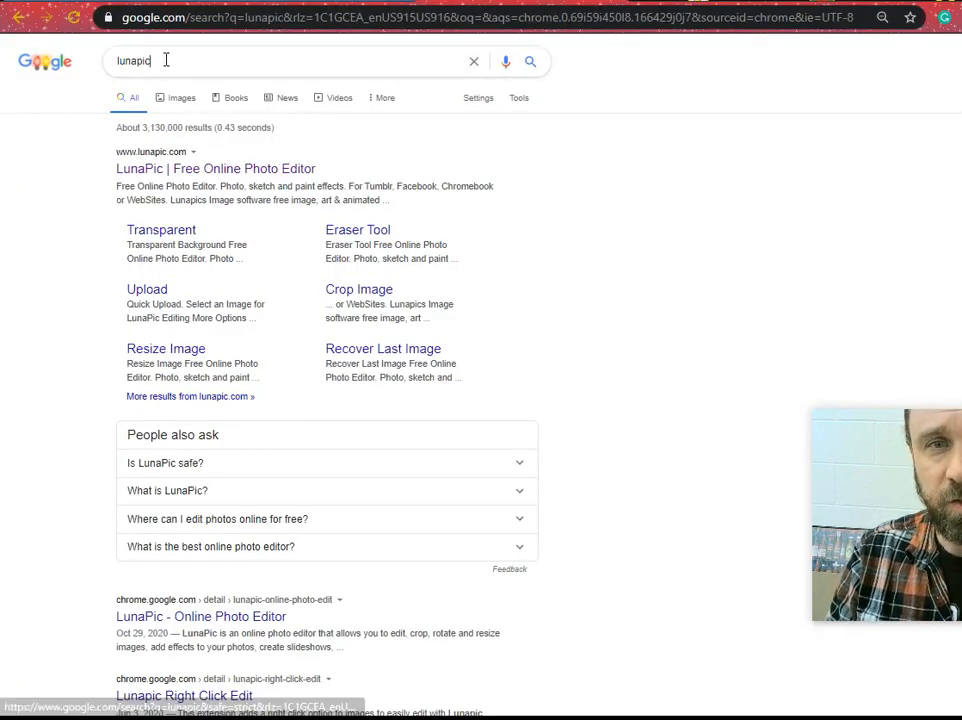
{"action": "left_click", "coordinate": [42, 243]}
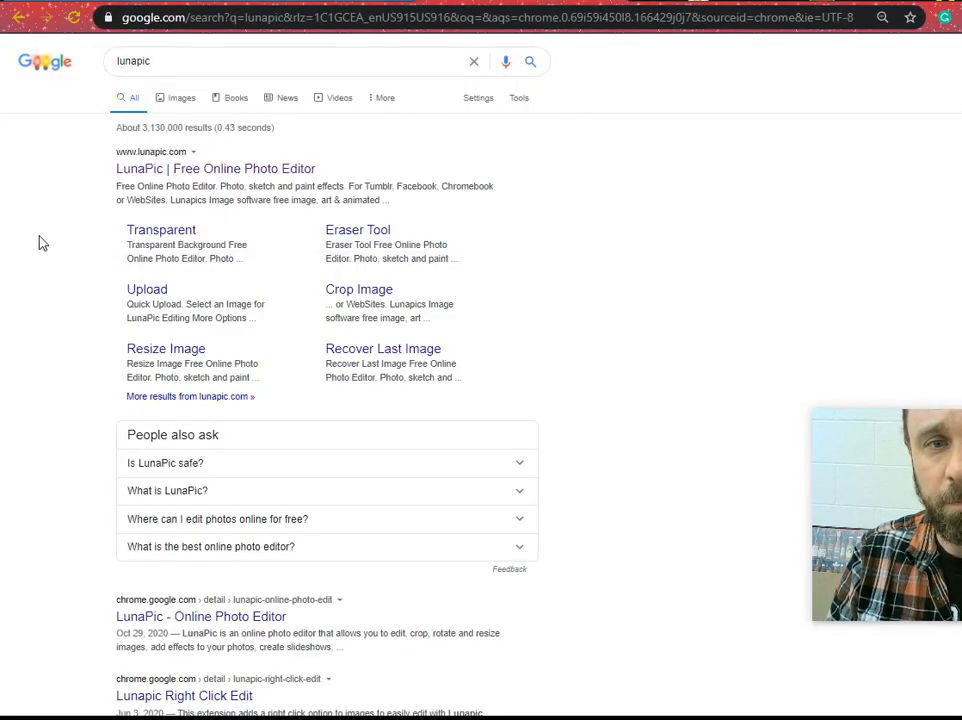
{"action": "left_click", "coordinate": [137, 175]}
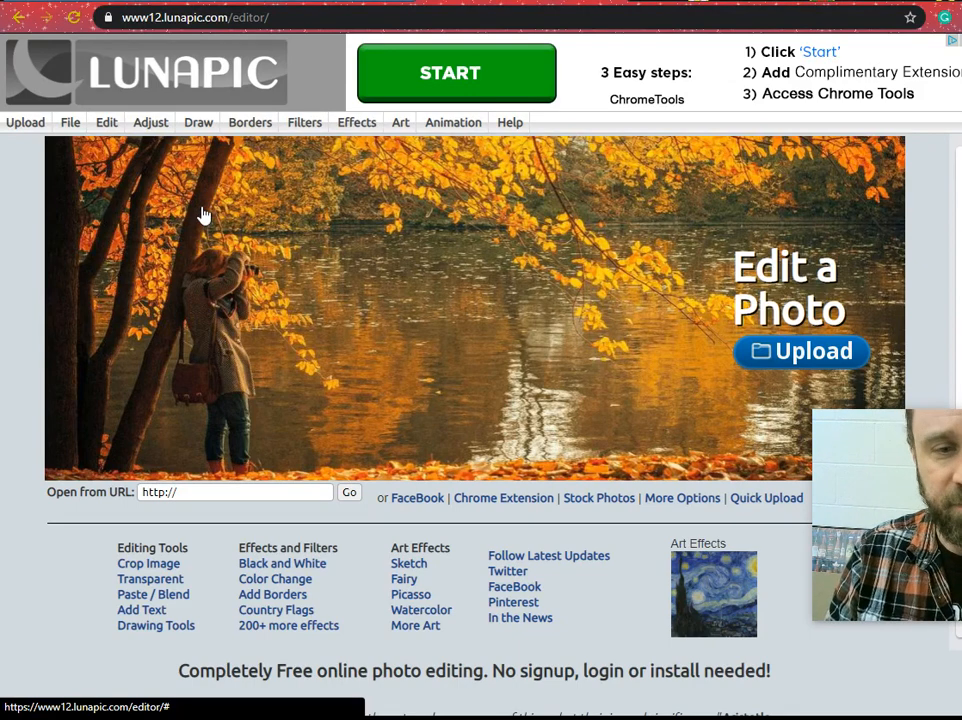
Upload the winehouse image from the Desktop folder into the editor and look over the whole picture.
{"action": "left_click", "coordinate": [34, 124]}
{"action": "left_click", "coordinate": [430, 285]}
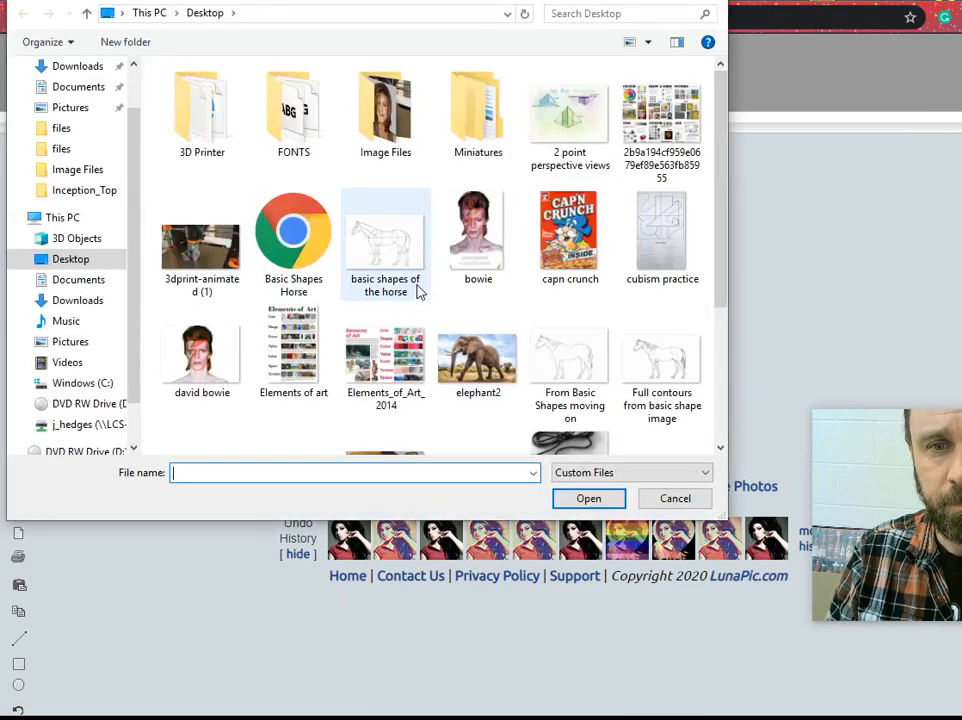
{"action": "scroll", "coordinate": [700, 318], "scroll_direction": "down", "scroll_amount": 3}
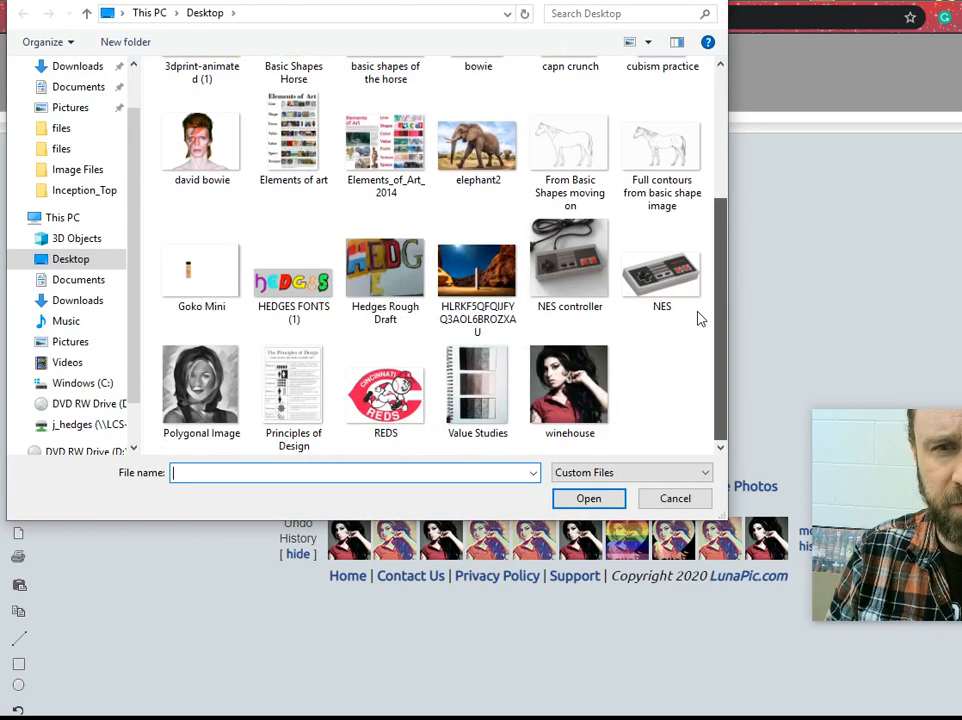
{"action": "double_click", "coordinate": [566, 397]}
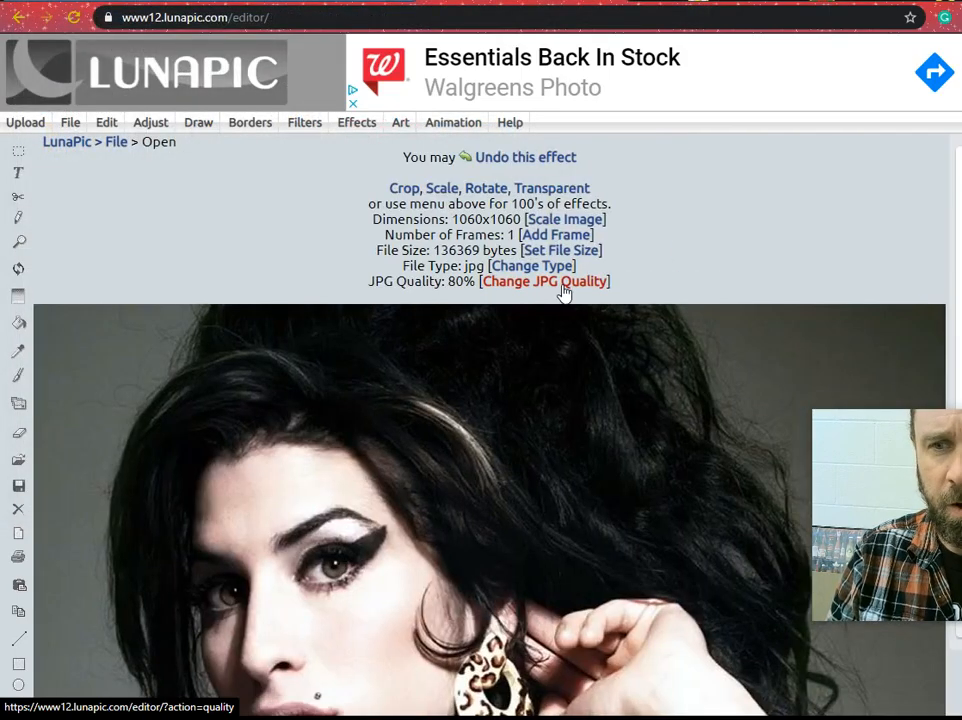
{"action": "scroll", "coordinate": [565, 290], "scroll_direction": "down", "scroll_amount": 2}
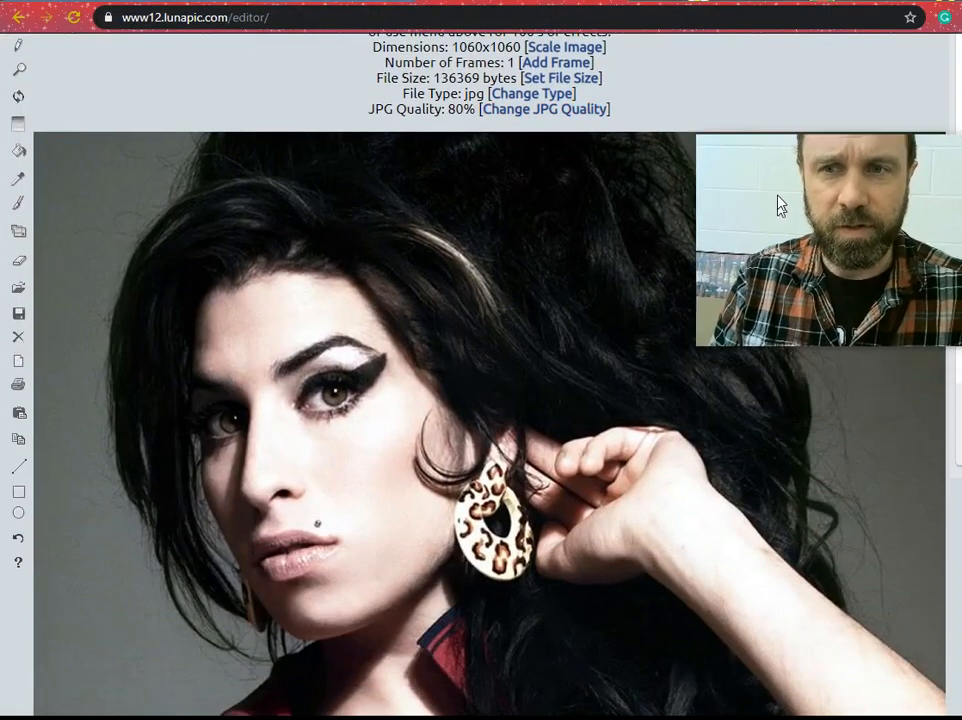
{"action": "scroll", "coordinate": [496, 383], "scroll_direction": "down", "scroll_amount": 6}
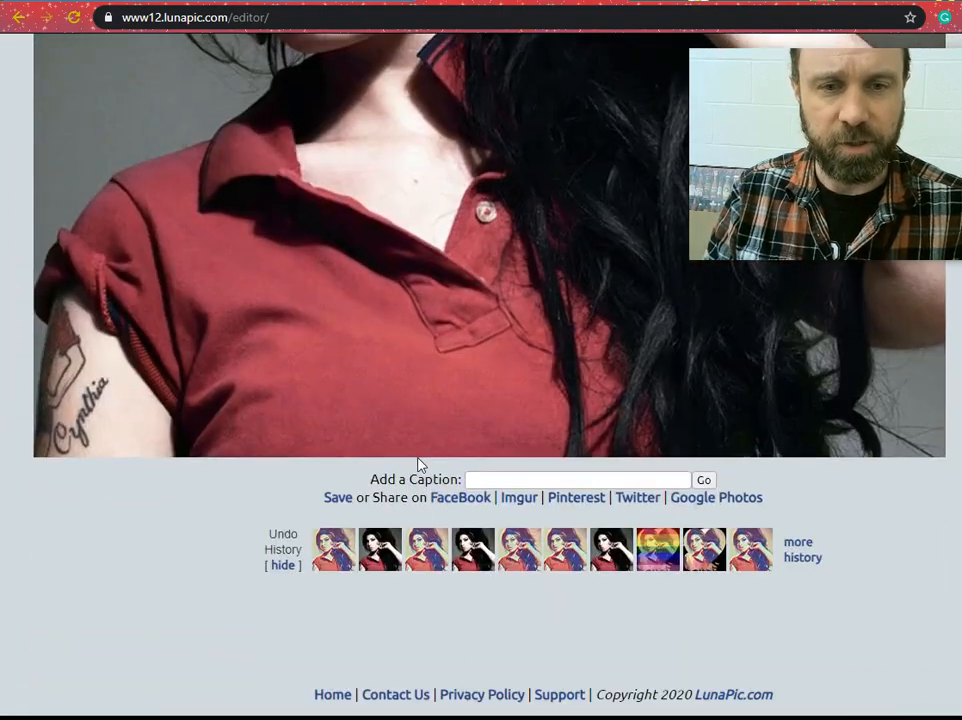
{"action": "scroll", "coordinate": [420, 465], "scroll_direction": "up", "scroll_amount": 8}
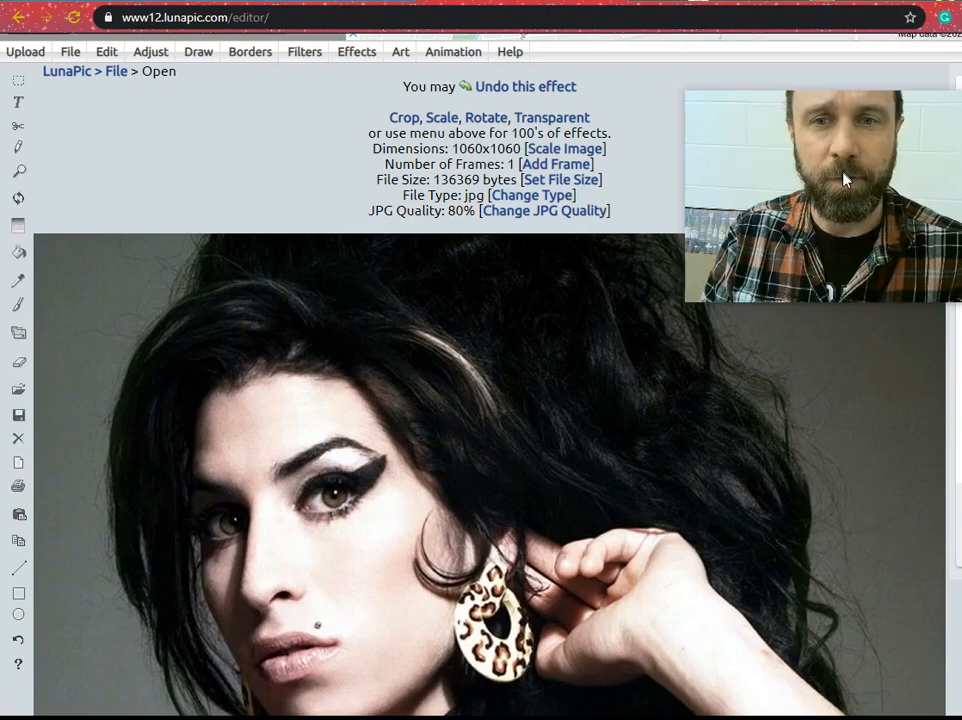
Apply the Sketch2 art effect to the uploaded portrait.
{"action": "scroll", "coordinate": [329, 152], "scroll_direction": "down", "scroll_amount": 1}
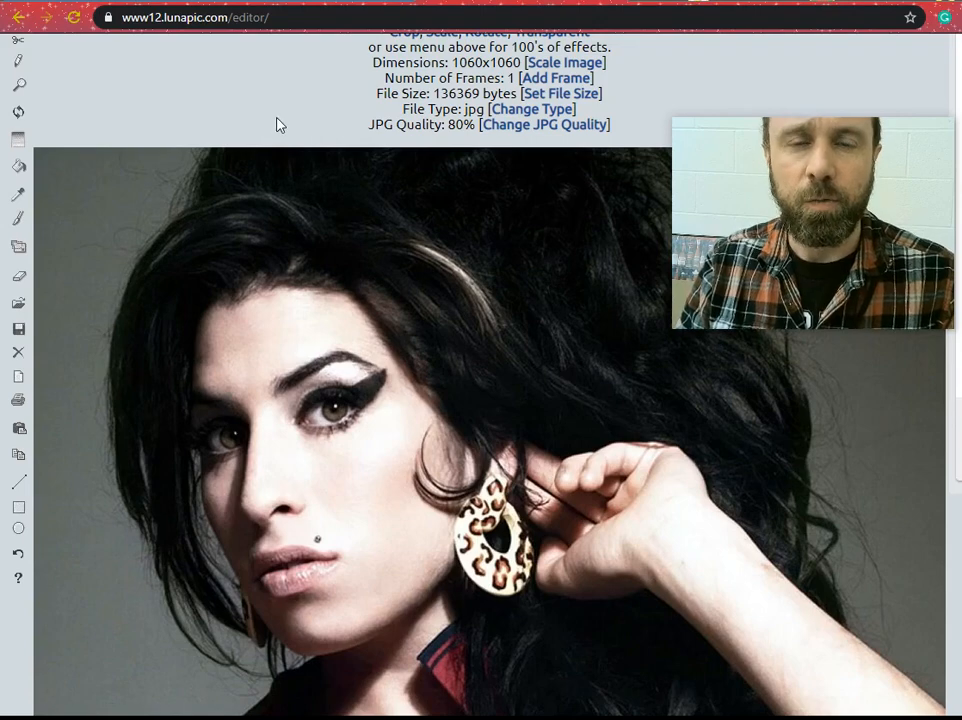
{"action": "scroll", "coordinate": [282, 140], "scroll_direction": "up", "scroll_amount": 3}
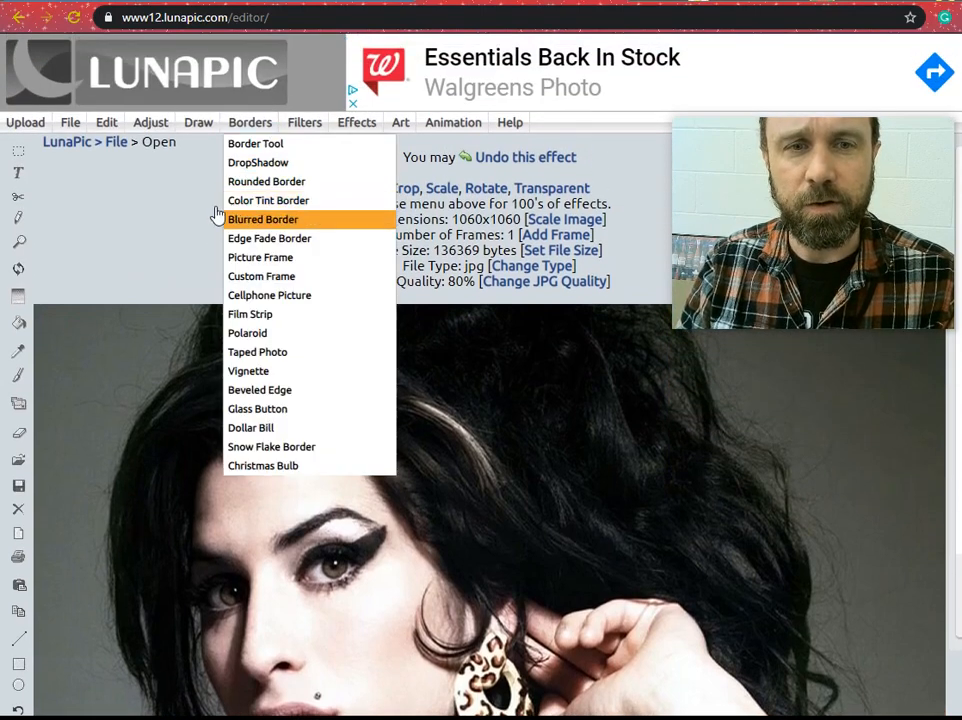
{"action": "mouse_move", "coordinate": [307, 131]}
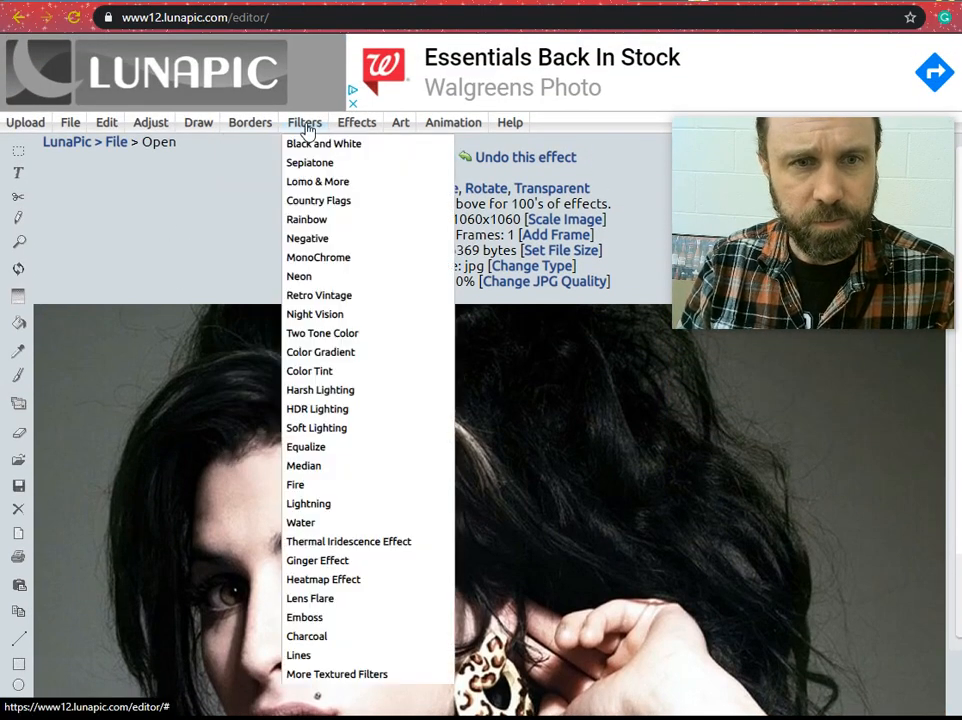
{"action": "mouse_move", "coordinate": [345, 133]}
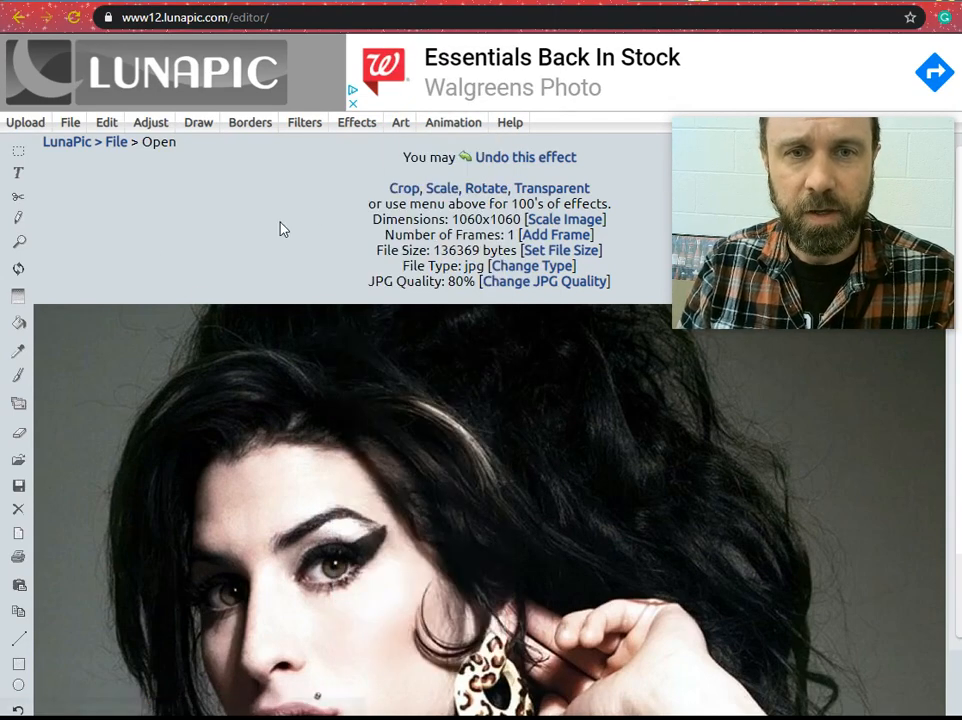
{"action": "mouse_move", "coordinate": [400, 124]}
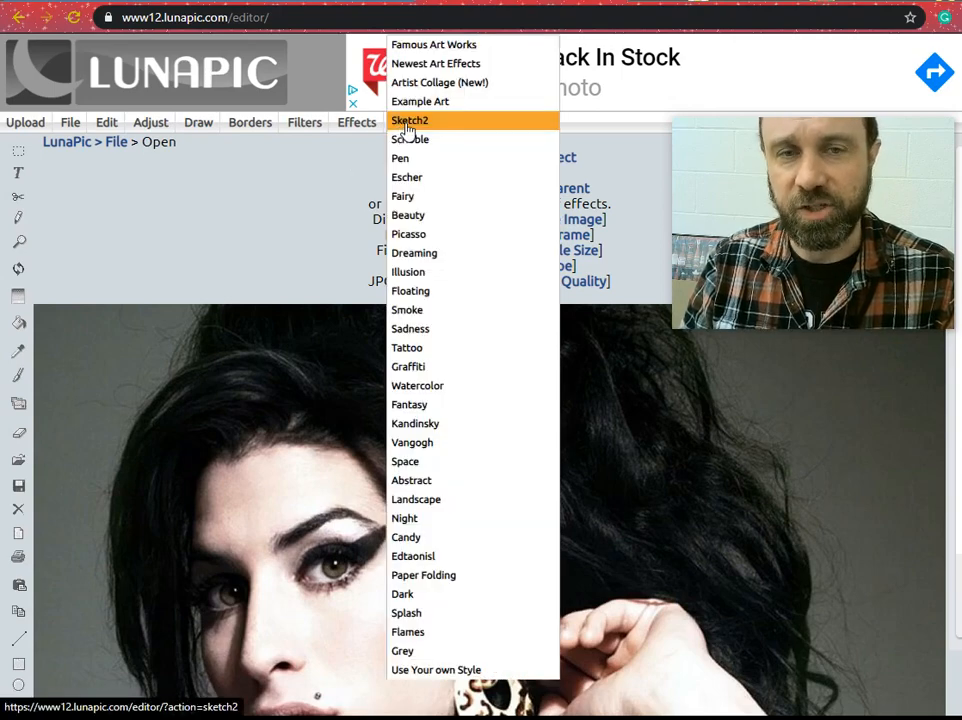
{"action": "left_click", "coordinate": [404, 124]}
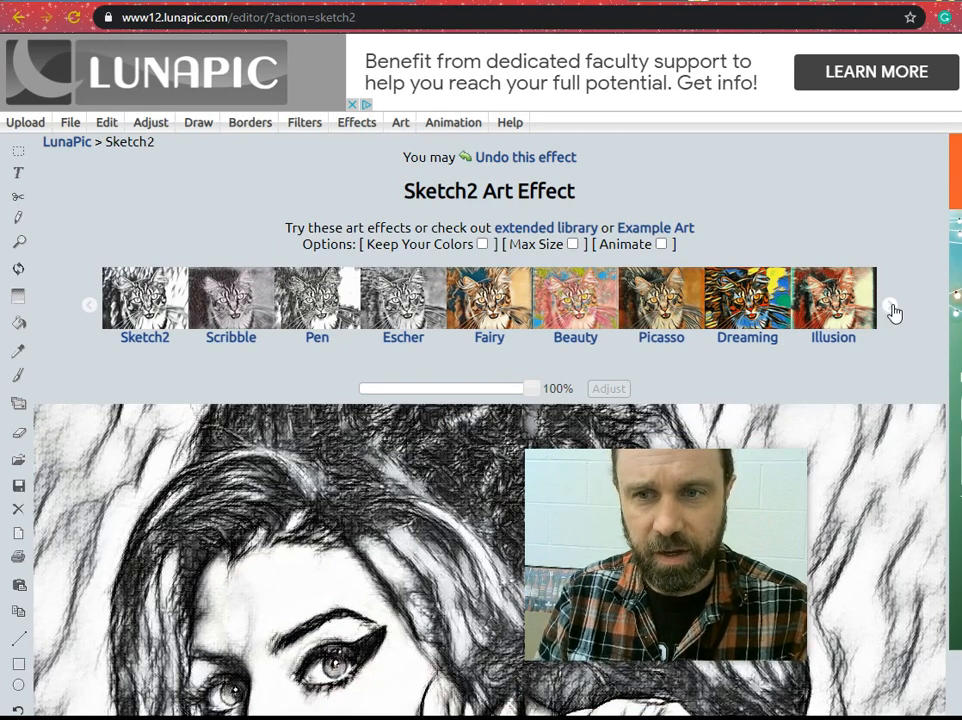
Browse the strip of art effect samples and apply the Polygons effect to the portrait.
{"action": "left_click", "coordinate": [889, 306]}
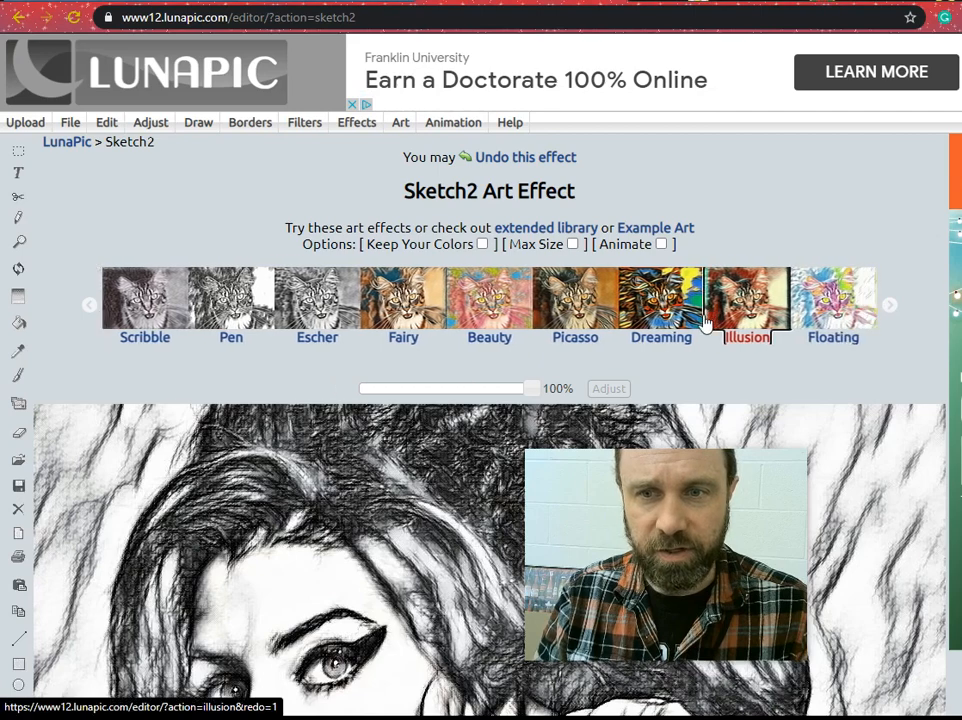
{"action": "left_click_drag", "start_coordinate": [707, 322], "coordinate": [262, 331]}
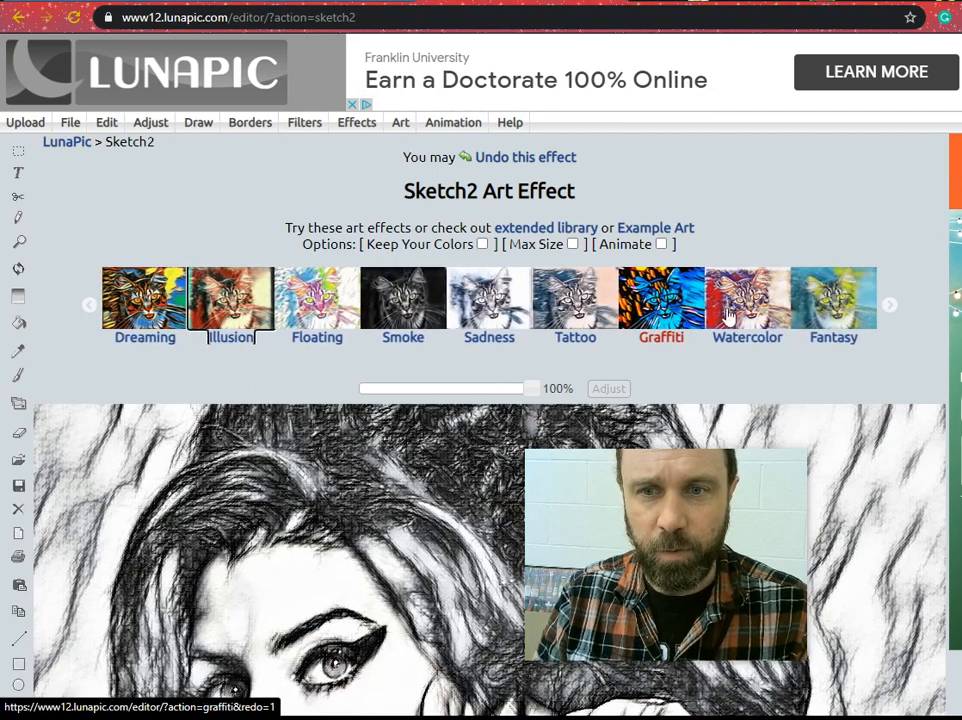
{"action": "left_click_drag", "start_coordinate": [816, 319], "coordinate": [245, 326]}
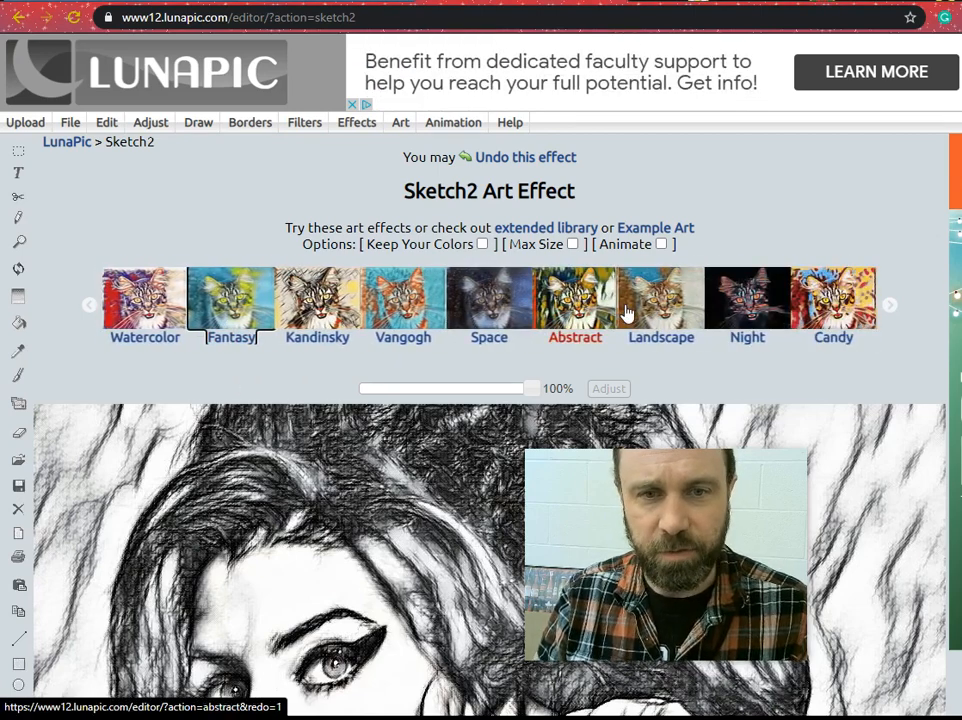
{"action": "left_click_drag", "start_coordinate": [830, 305], "coordinate": [520, 307]}
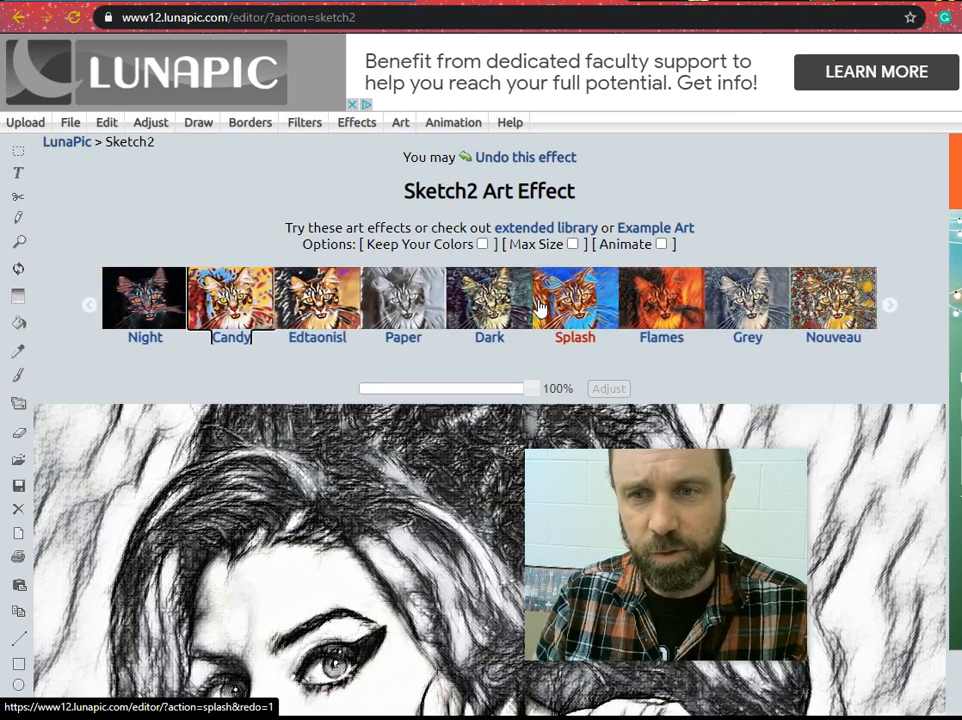
{"action": "left_click_drag", "start_coordinate": [745, 310], "coordinate": [501, 307]}
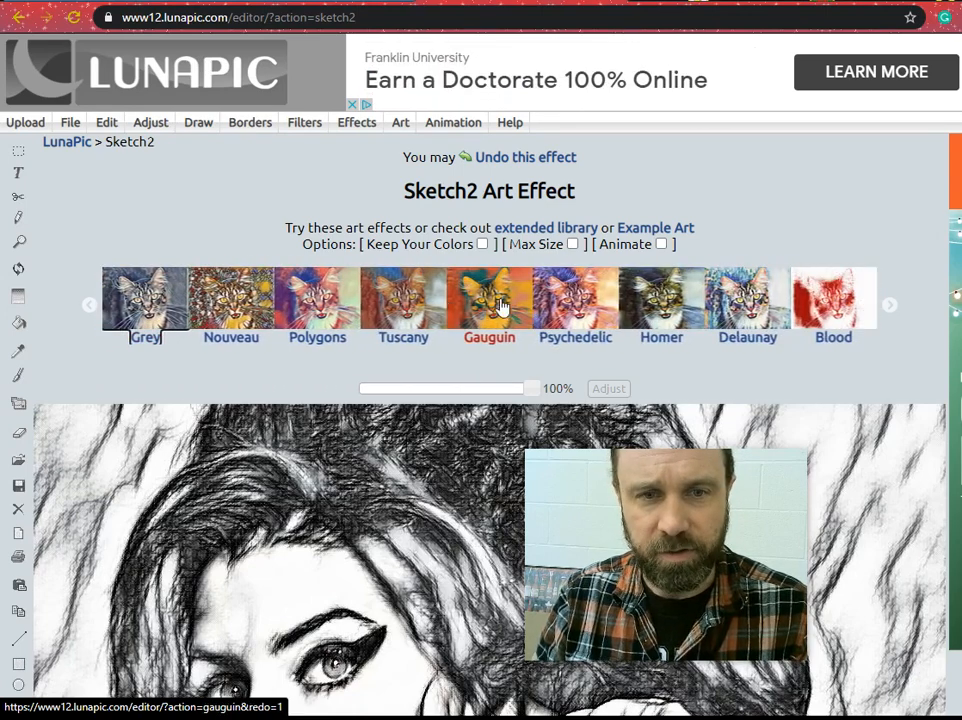
{"action": "left_click", "coordinate": [313, 345]}
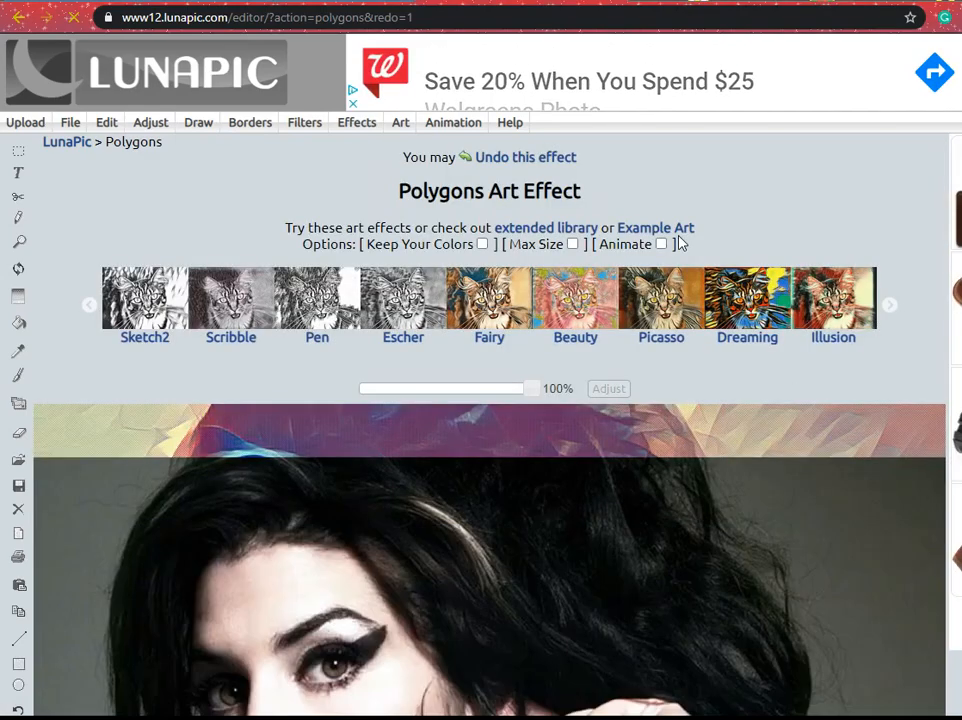
Try the Polygons effect's strength slider, leaving it at 100%, and examine the stylized portrait.
{"action": "scroll", "coordinate": [674, 380], "scroll_direction": "down", "scroll_amount": 3}
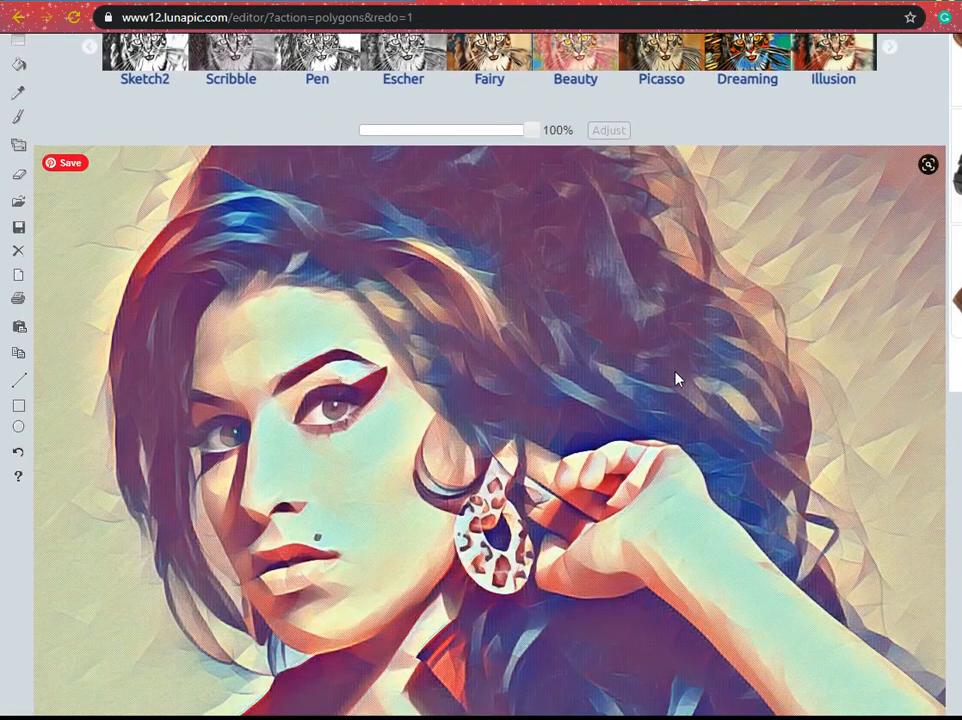
{"action": "left_click_drag", "start_coordinate": [532, 130], "coordinate": [552, 150]}
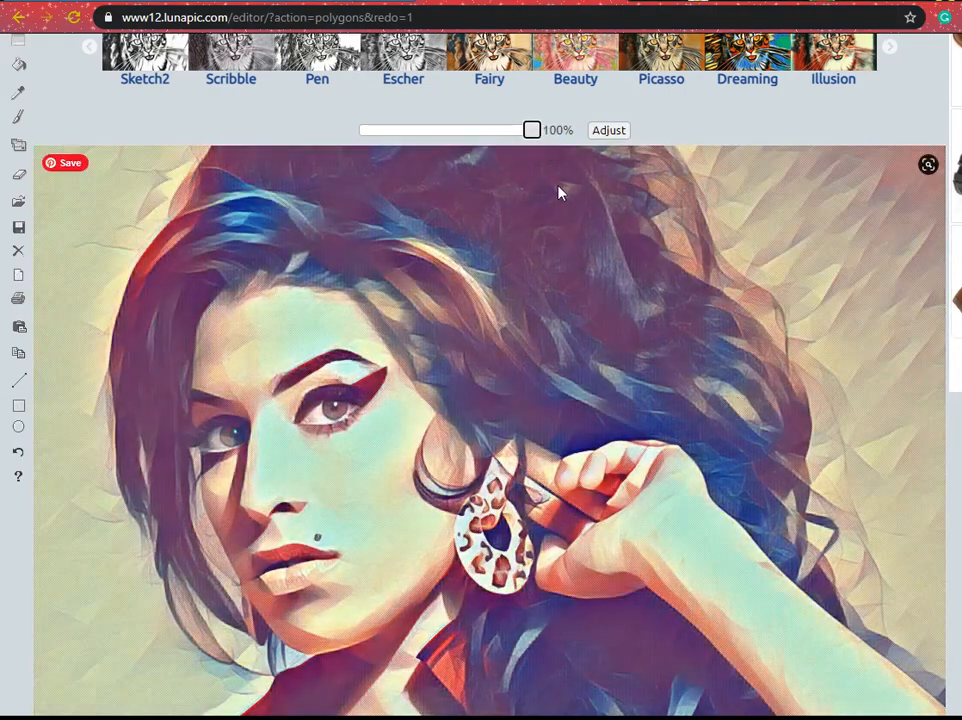
{"action": "scroll", "coordinate": [580, 238], "scroll_direction": "down", "scroll_amount": 2}
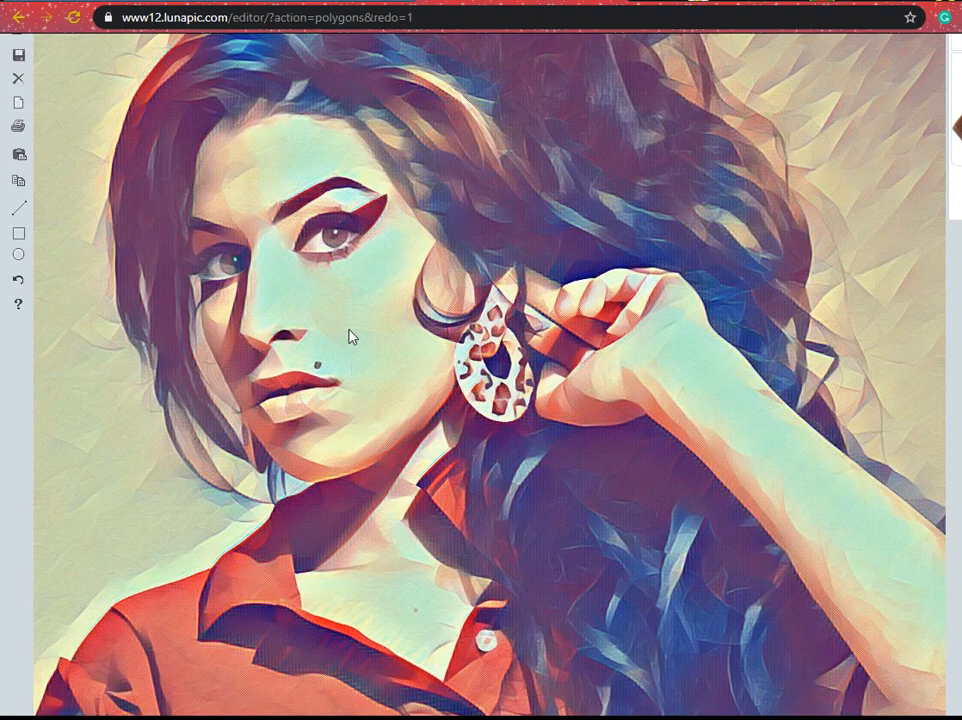
{"action": "scroll", "coordinate": [350, 335], "scroll_direction": "up", "scroll_amount": 3}
{"action": "scroll", "coordinate": [650, 280], "scroll_direction": "up", "scroll_amount": 1}
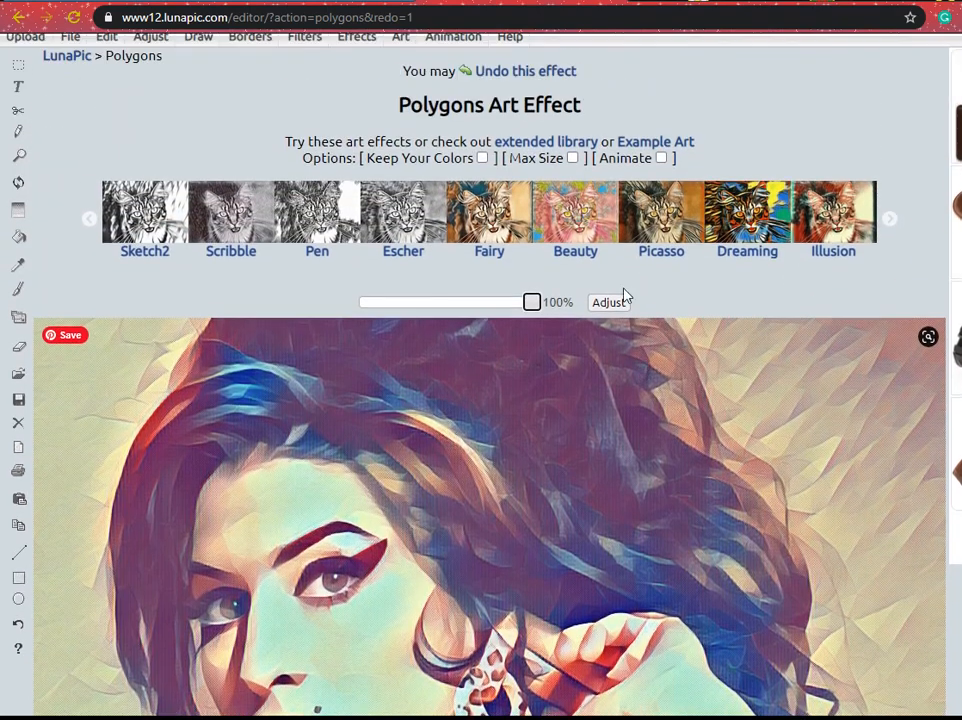
{"action": "scroll", "coordinate": [531, 354], "scroll_direction": "up", "scroll_amount": 1}
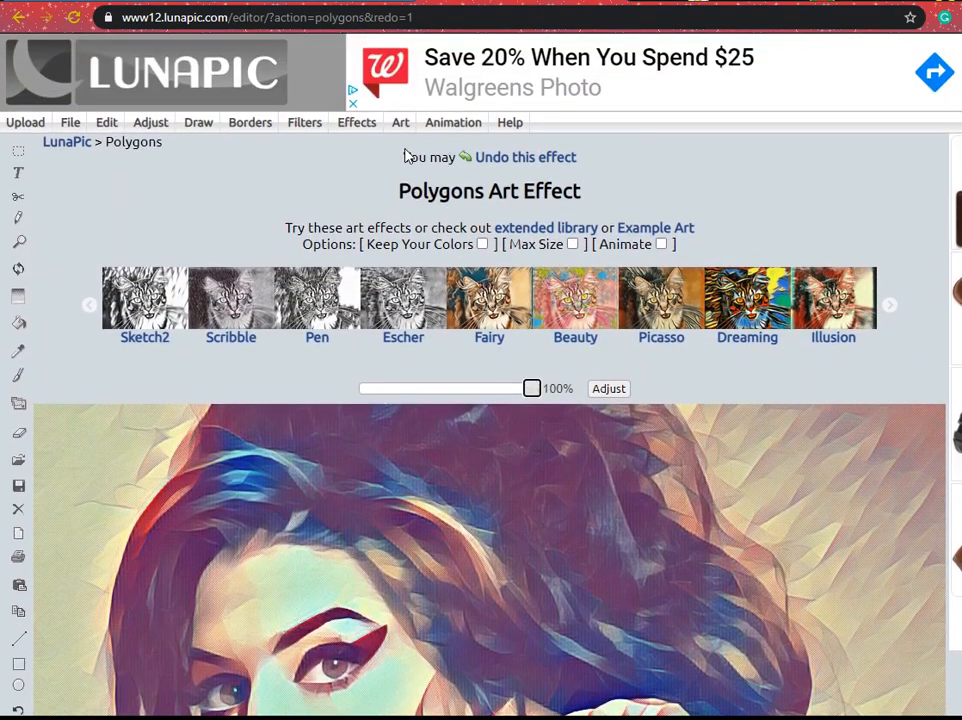
{"action": "mouse_move", "coordinate": [400, 125]}
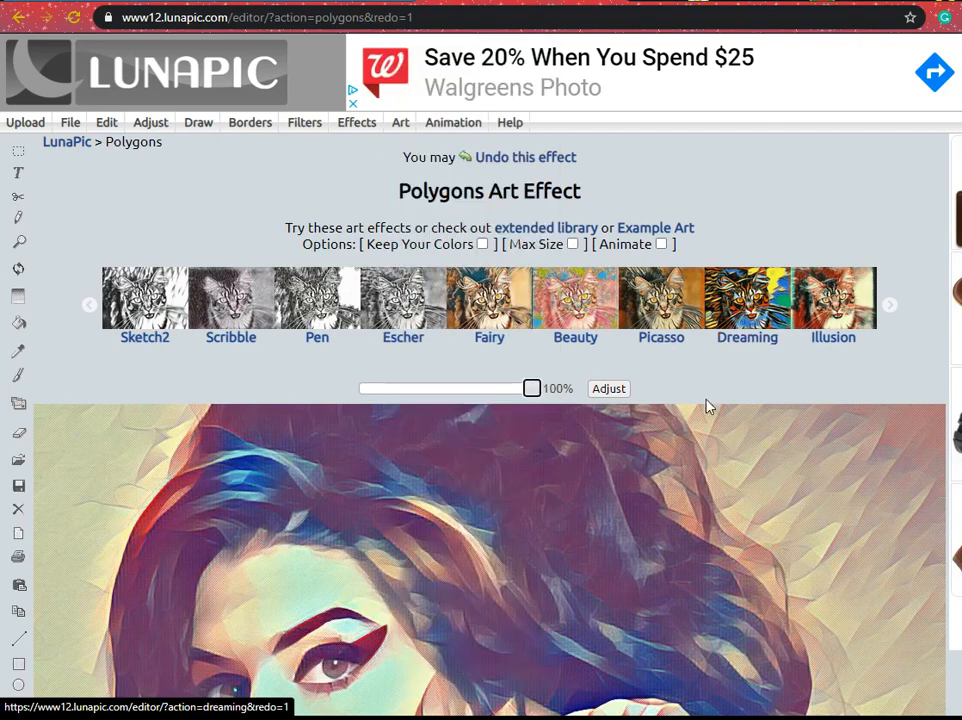
Save the Polygons-styled portrait as a JPG file.
{"action": "scroll", "coordinate": [397, 382], "scroll_direction": "down", "scroll_amount": 2}
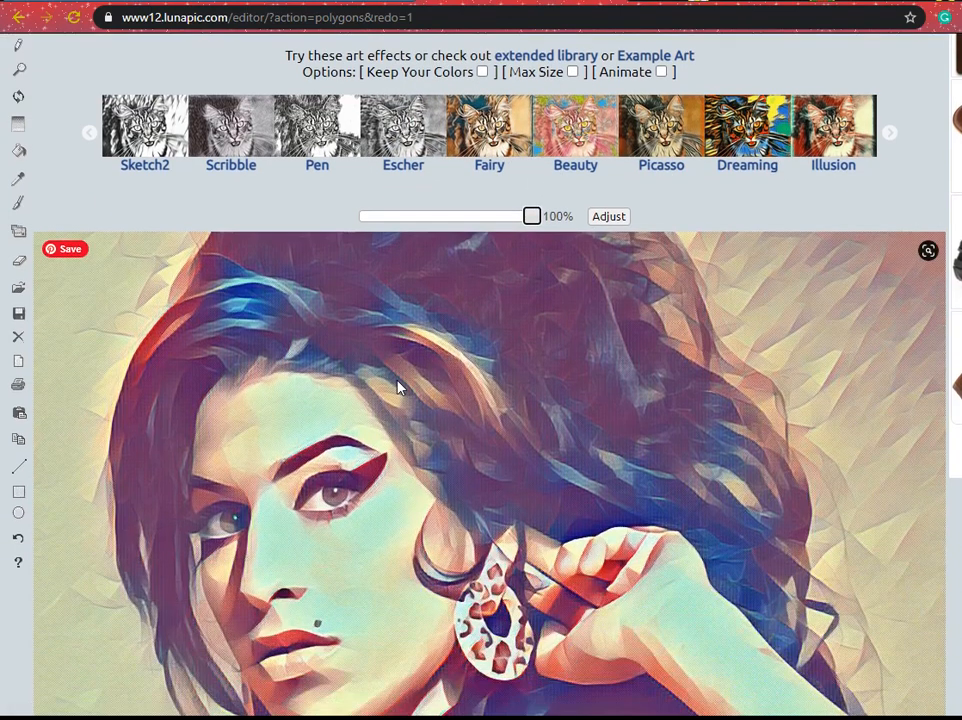
{"action": "left_click", "coordinate": [18, 313]}
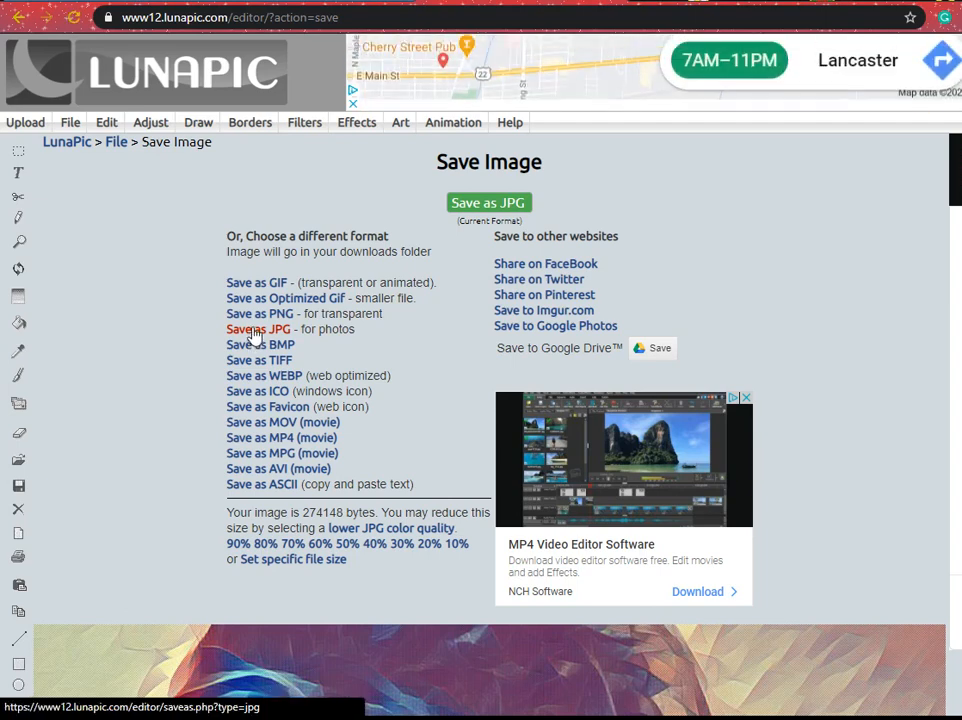
{"action": "left_click", "coordinate": [253, 335]}
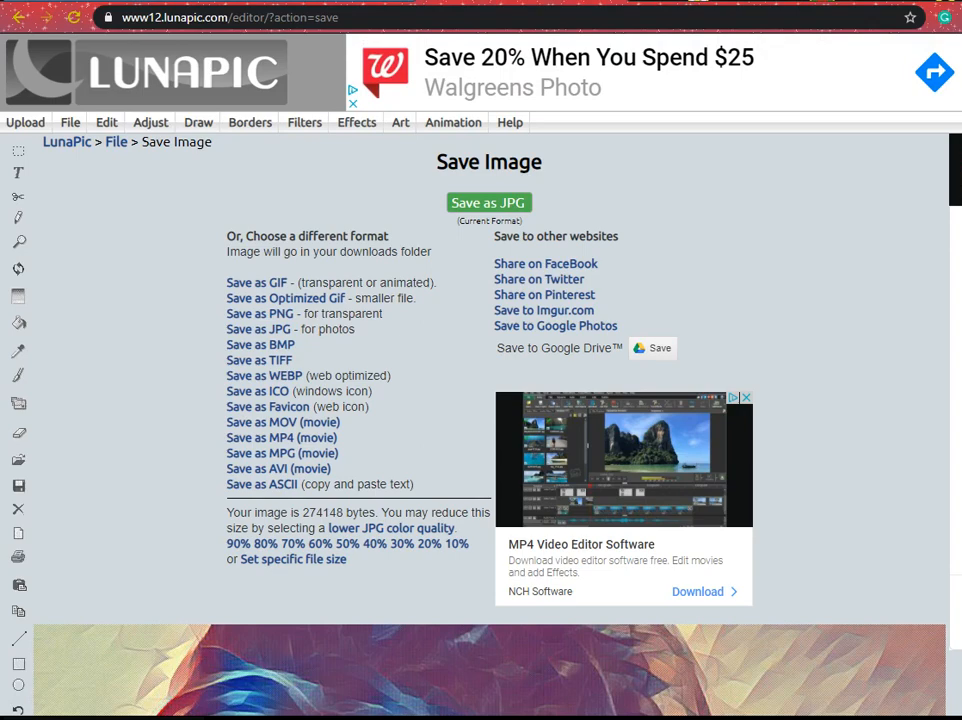
Open the Photopea online editor at photopea.com in a new browser tab.
{"action": "key", "text": "ctrl+t"}
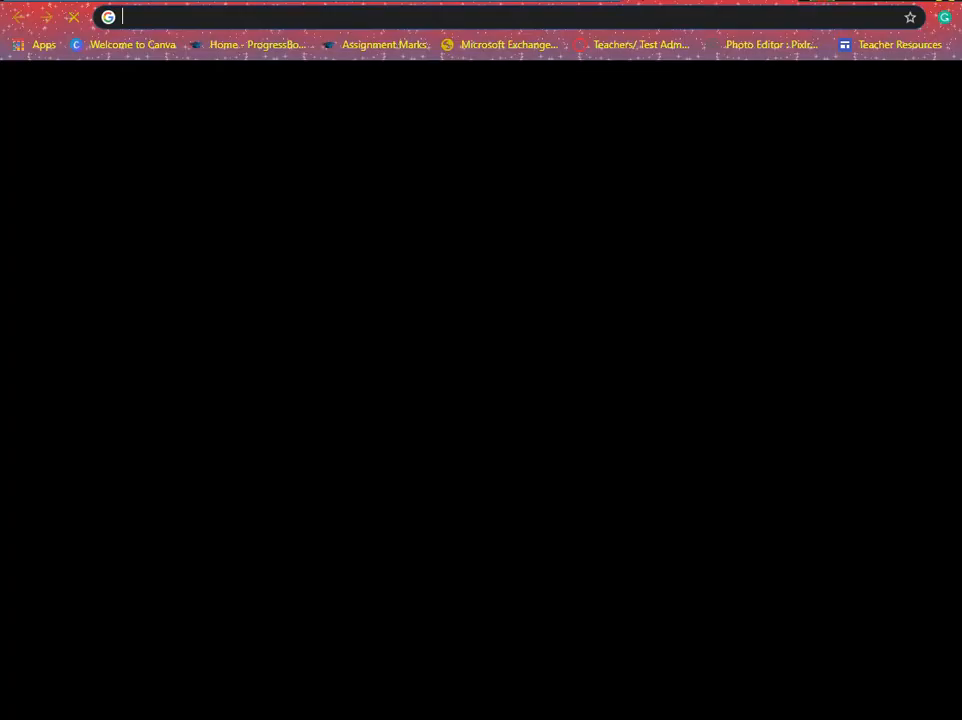
{"action": "type", "text": "photopea.com"}
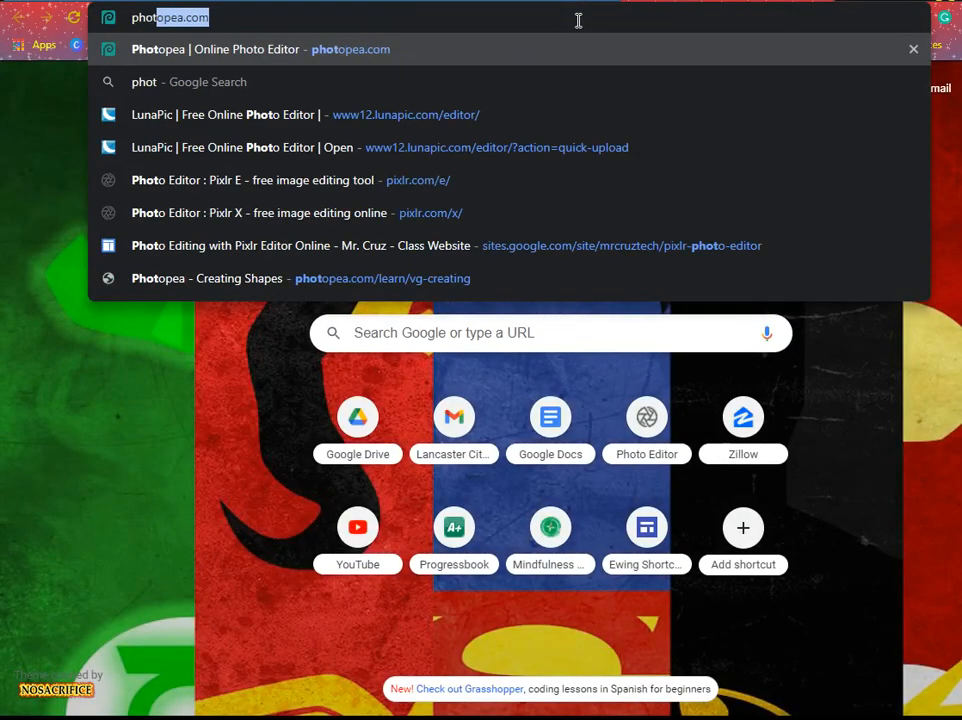
{"action": "key", "text": "Return"}
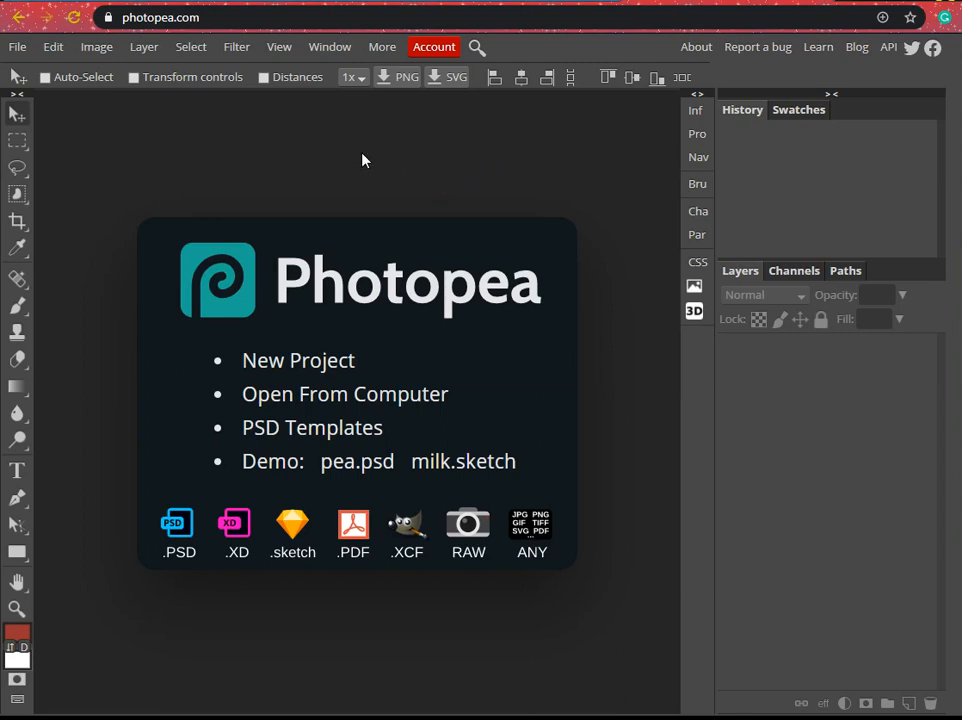
{"action": "left_click", "coordinate": [17, 47]}
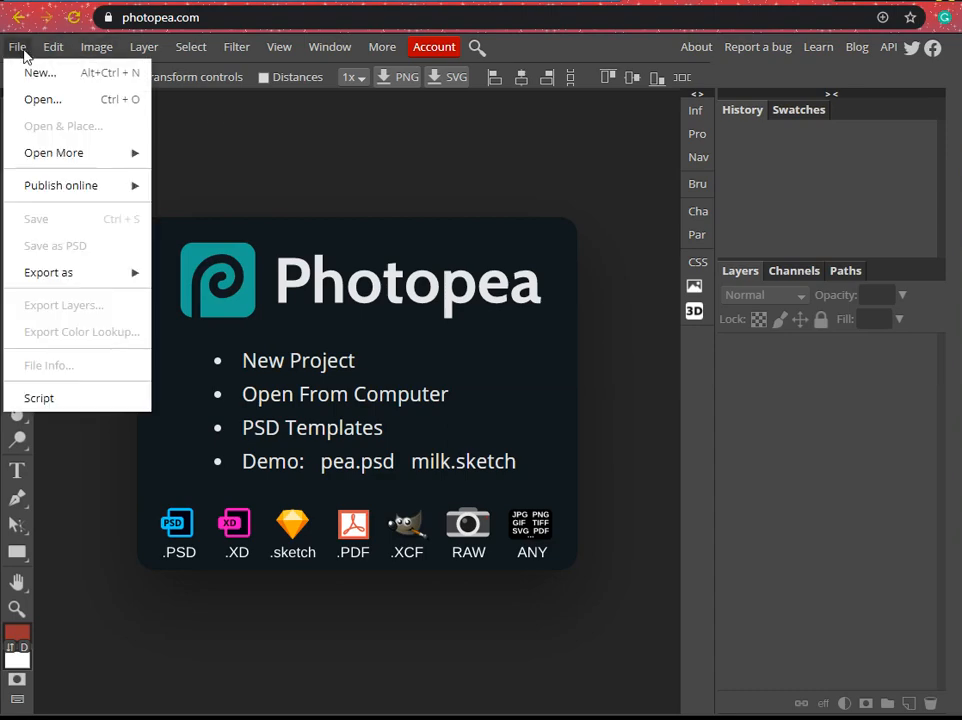
{"action": "left_click", "coordinate": [45, 101]}
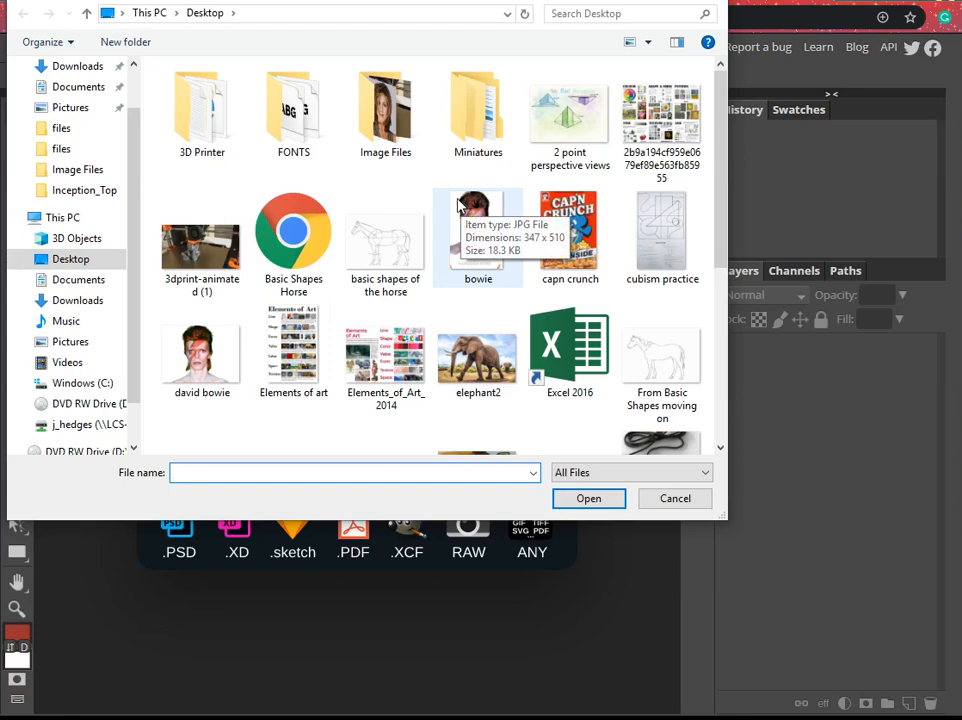
{"action": "left_click", "coordinate": [94, 306]}
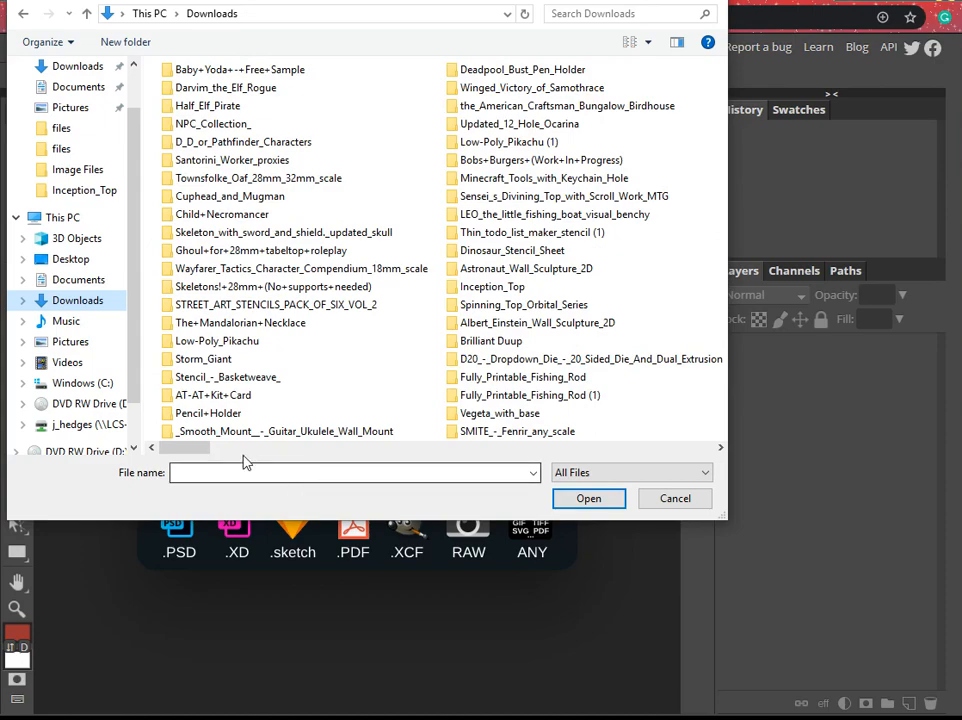
{"action": "left_click_drag", "start_coordinate": [195, 448], "coordinate": [662, 458]}
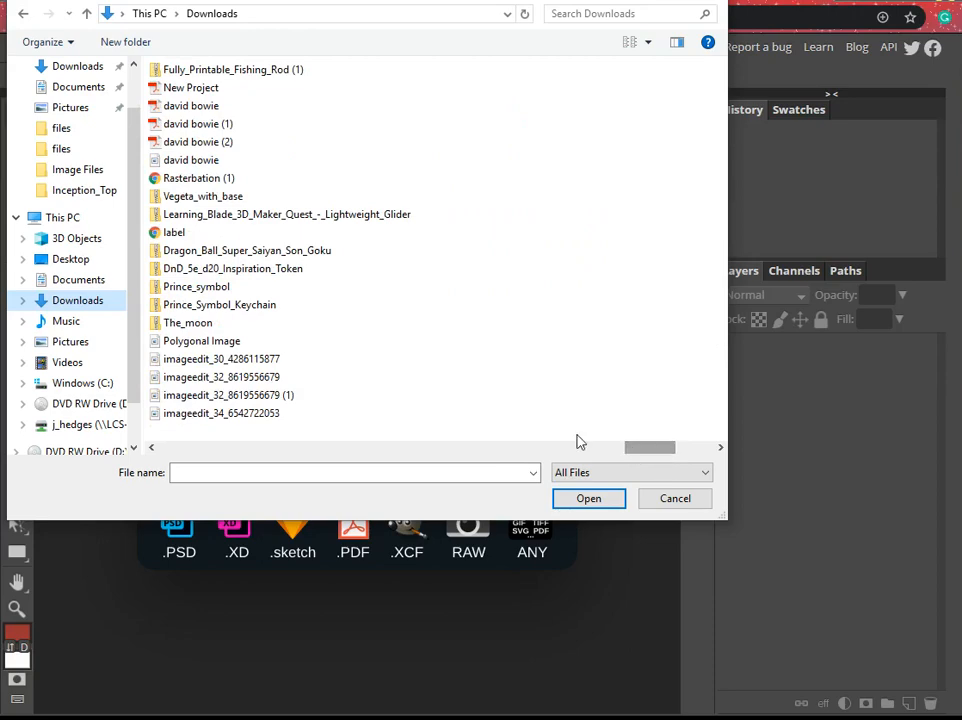
{"action": "double_click", "coordinate": [203, 414]}
{"action": "key", "text": "ctrl+minus"}
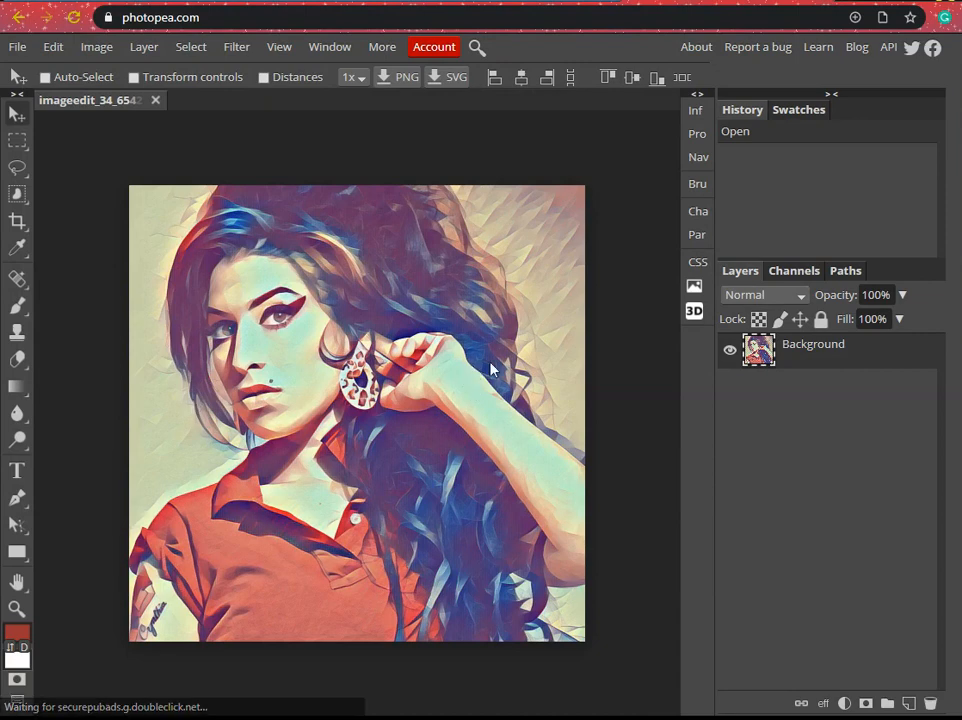
Duplicate the Background layer and hide the original.
{"action": "left_click_drag", "start_coordinate": [783, 358], "coordinate": [907, 703]}
{"action": "left_click", "coordinate": [729, 386]}
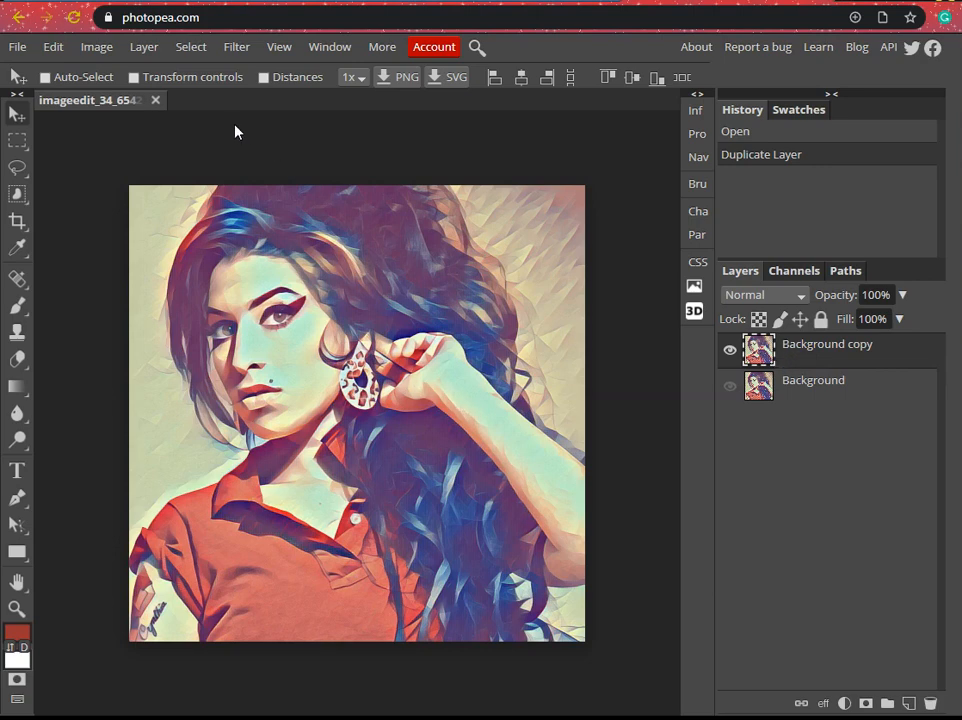
Desaturate the Background copy layer with the Desaturate adjustment.
{"action": "left_click", "coordinate": [103, 50]}
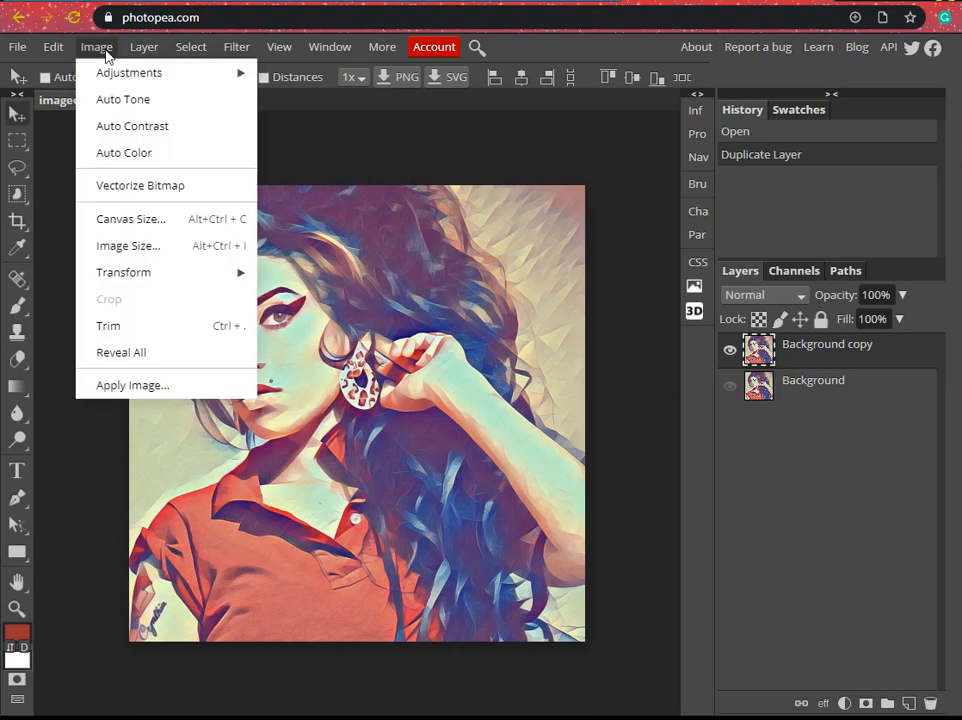
{"action": "mouse_move", "coordinate": [114, 80]}
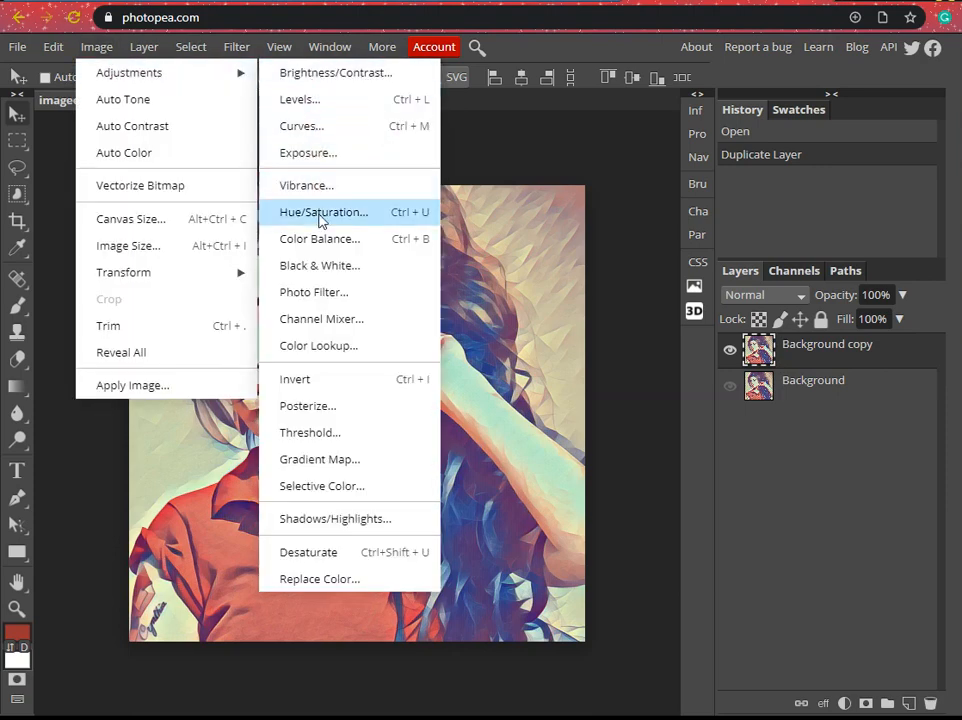
{"action": "left_click", "coordinate": [298, 556]}
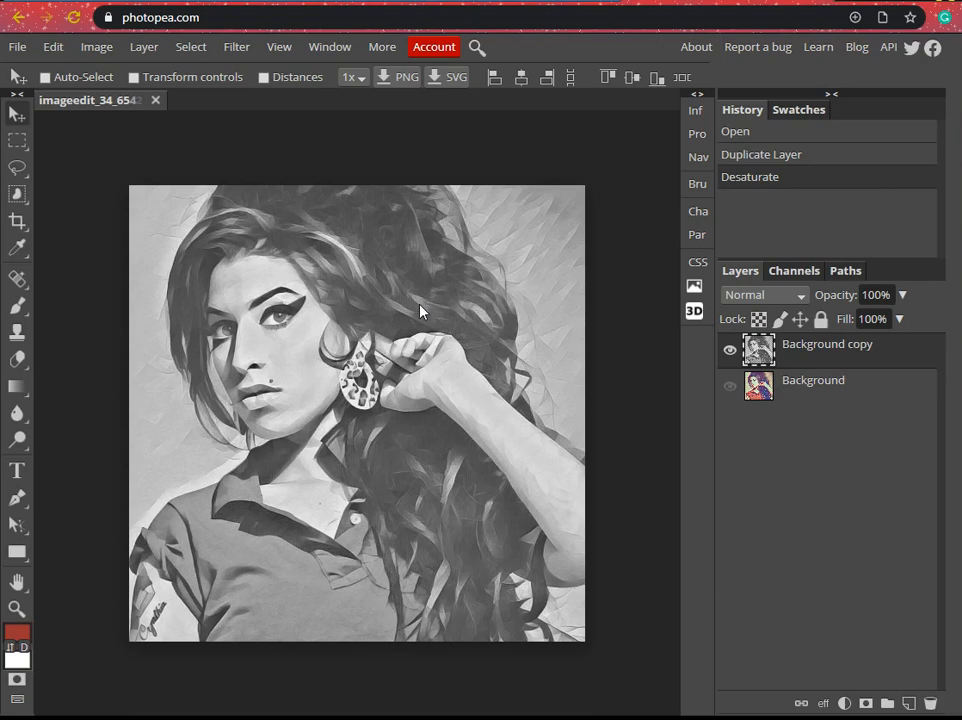
Start a Brightness/Contrast adjustment on the desaturated copy with brightness -51 and contrast 88.
{"action": "left_click", "coordinate": [109, 50]}
{"action": "mouse_move", "coordinate": [116, 72]}
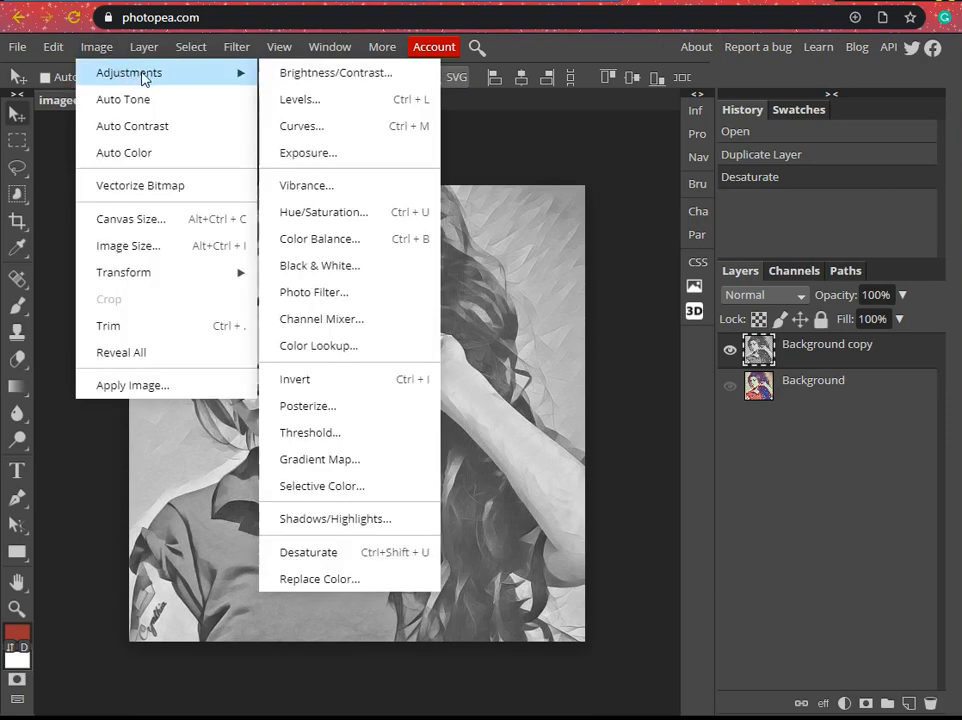
{"action": "left_click", "coordinate": [302, 80]}
{"action": "left_click_drag", "start_coordinate": [343, 168], "coordinate": [683, 100]}
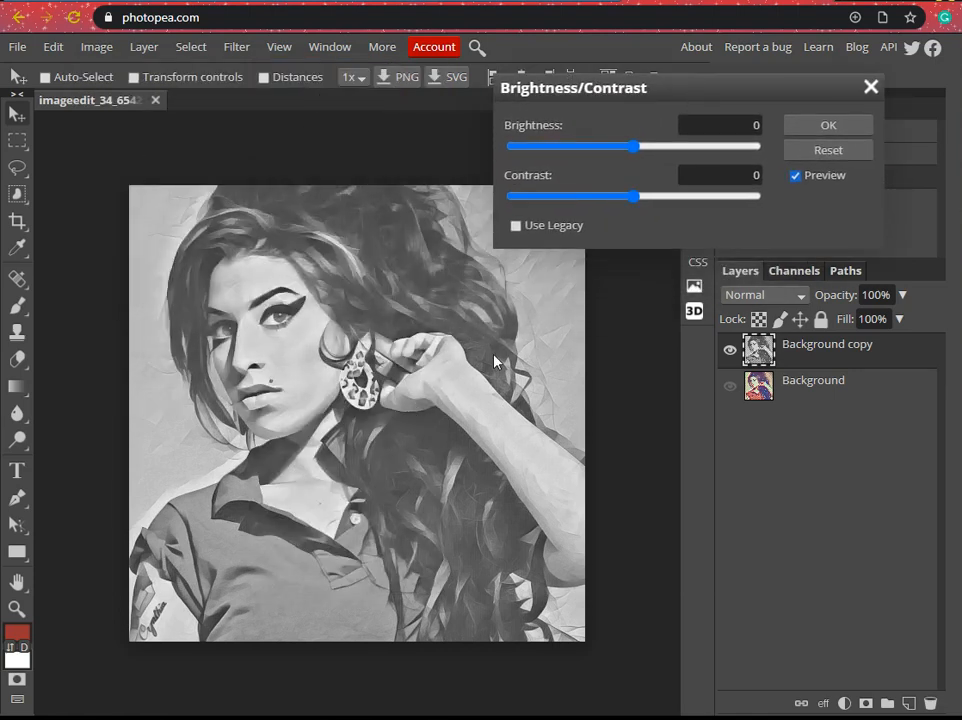
{"action": "left_click_drag", "start_coordinate": [634, 196], "coordinate": [712, 198]}
{"action": "left_click_drag", "start_coordinate": [645, 95], "coordinate": [604, 62]}
{"action": "left_click_drag", "start_coordinate": [666, 163], "coordinate": [702, 162]}
{"action": "left_click_drag", "start_coordinate": [594, 118], "coordinate": [553, 117]}
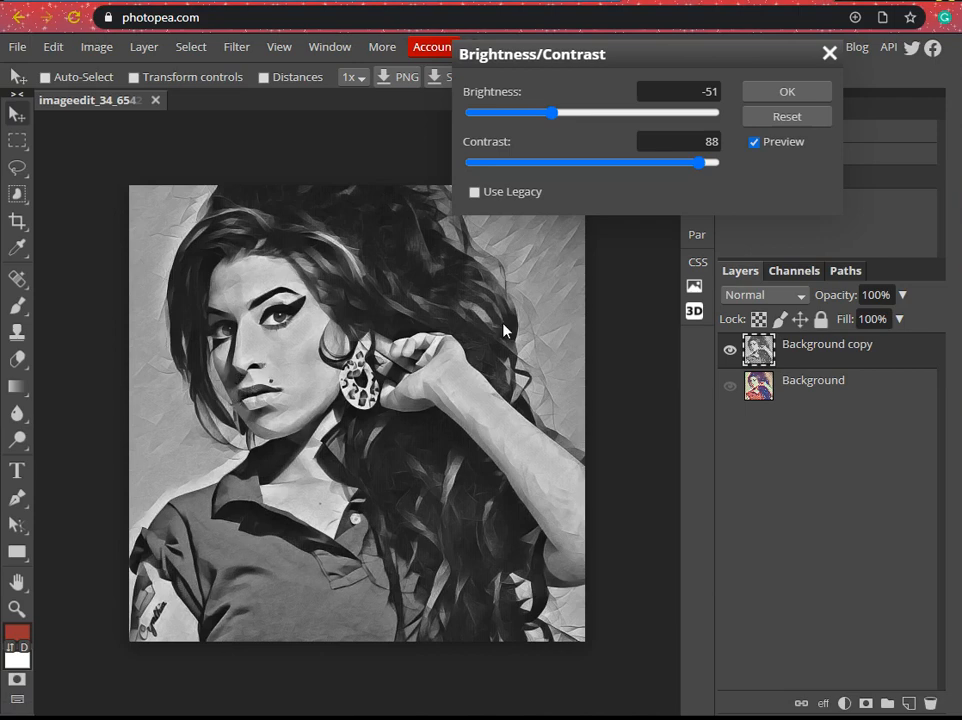
Raise the contrast to 100, lower the brightness to about -54, and apply the adjustment.
{"action": "left_click_drag", "start_coordinate": [704, 163], "coordinate": [620, 172]}
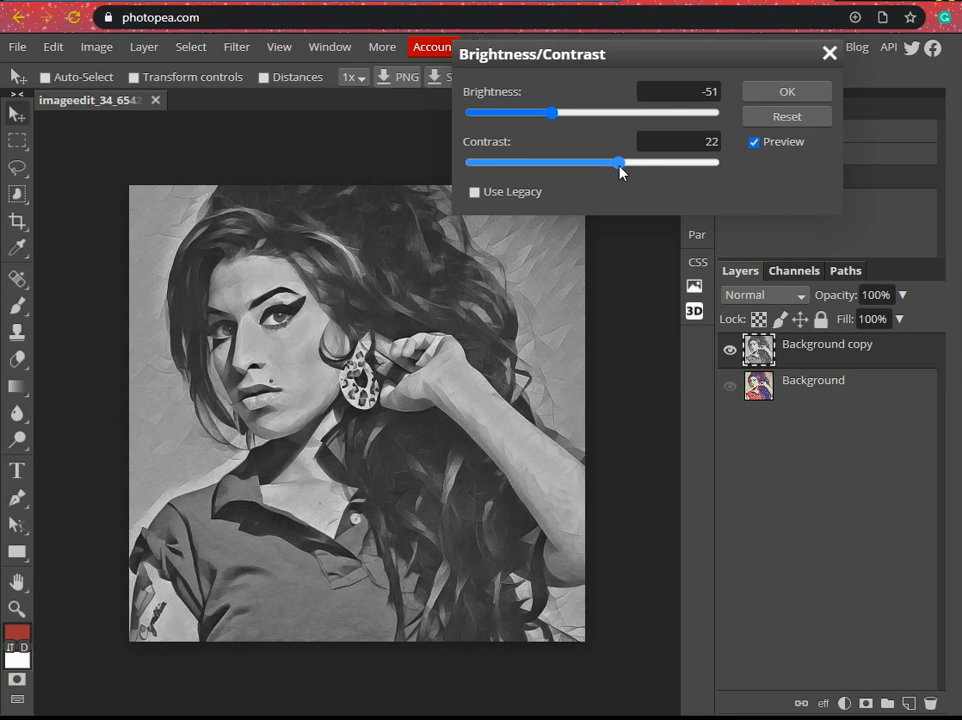
{"action": "left_click_drag", "start_coordinate": [620, 172], "coordinate": [706, 177]}
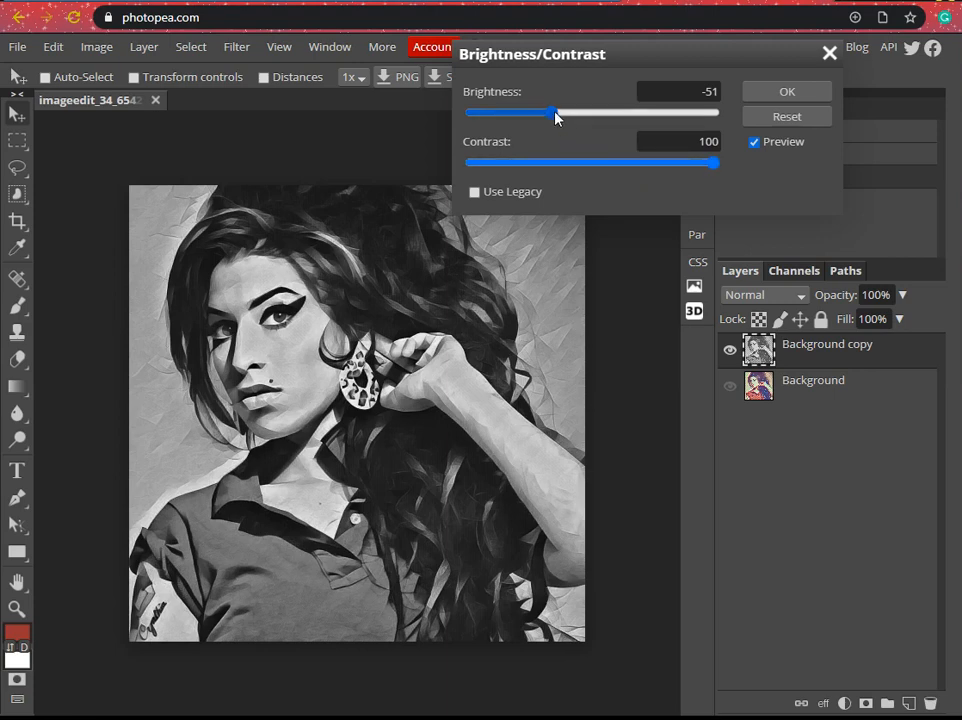
{"action": "mouse_move", "coordinate": [555, 118]}
{"action": "left_mouse_down"}
{"action": "mouse_move", "coordinate": [655, 135]}
{"action": "mouse_move", "coordinate": [551, 115]}
{"action": "left_mouse_up"}
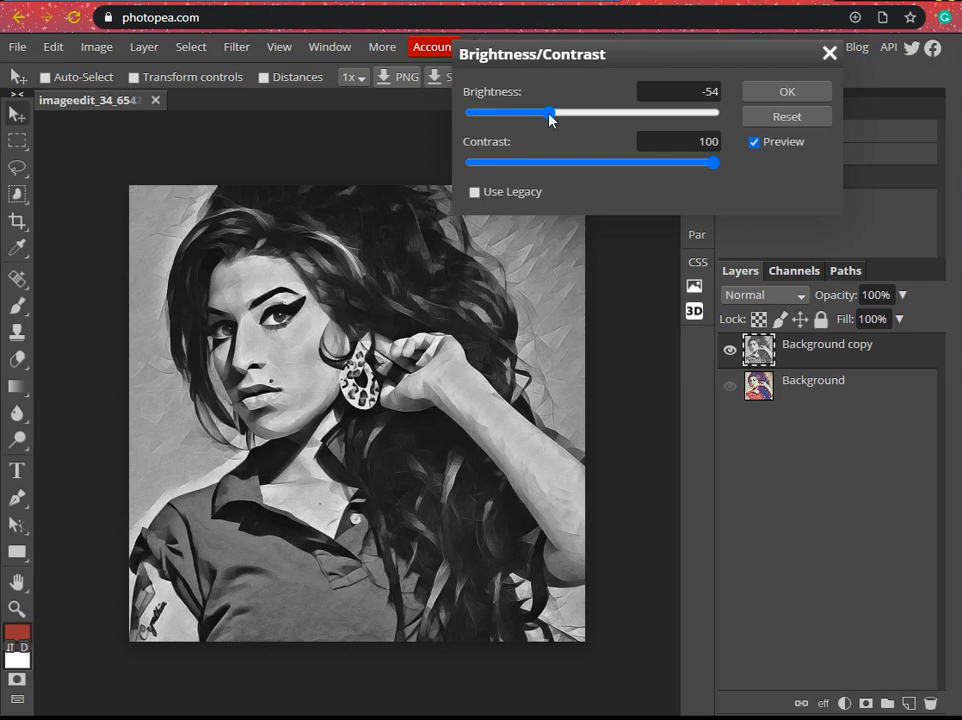
{"action": "left_click_drag", "start_coordinate": [549, 119], "coordinate": [544, 116]}
{"action": "left_click", "coordinate": [787, 92]}
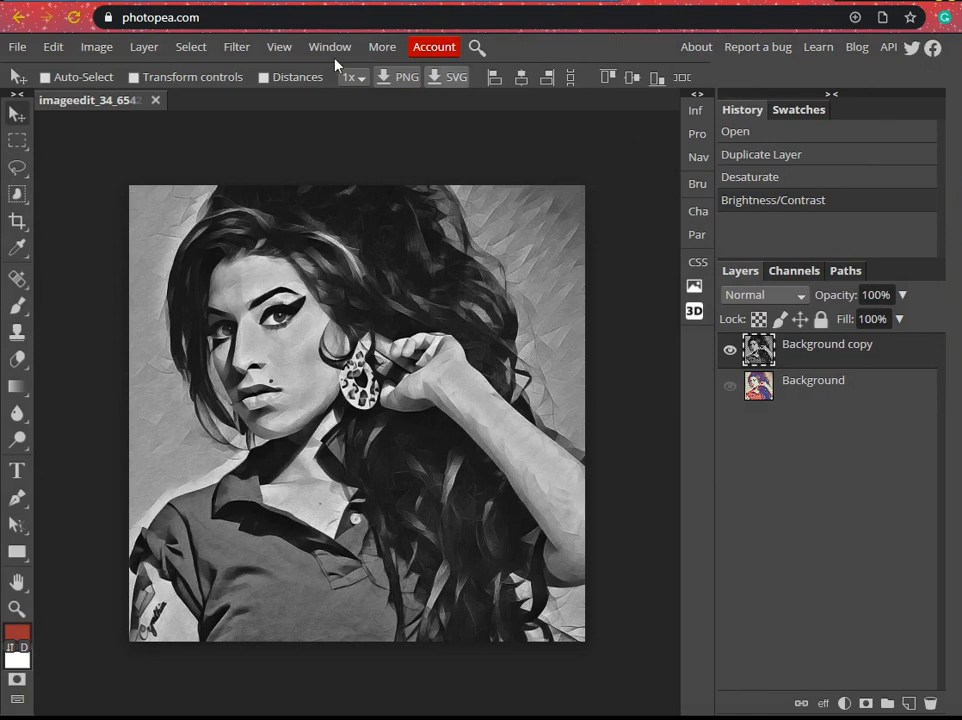
Export the black-and-white portrait as a JPG at 100% quality.
{"action": "left_click", "coordinate": [19, 48]}
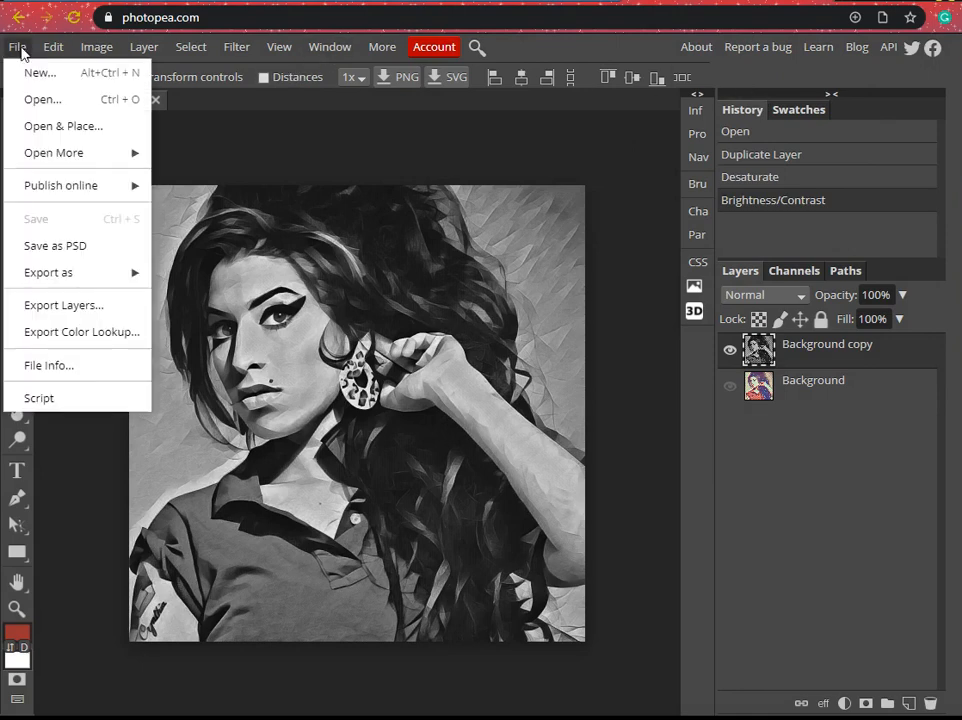
{"action": "mouse_move", "coordinate": [62, 279]}
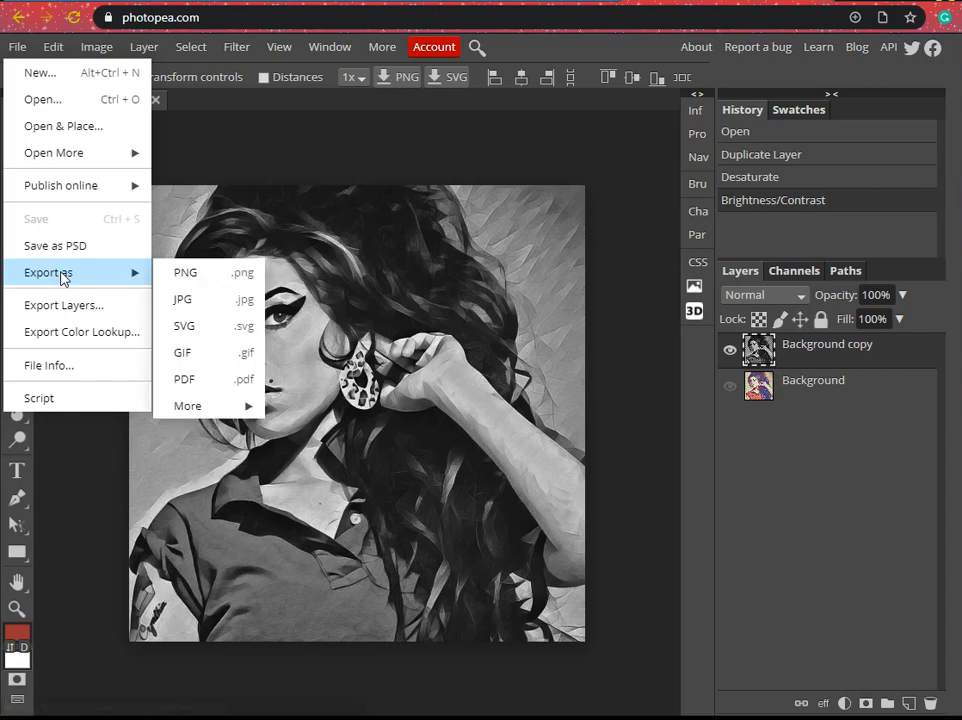
{"action": "left_click", "coordinate": [205, 301]}
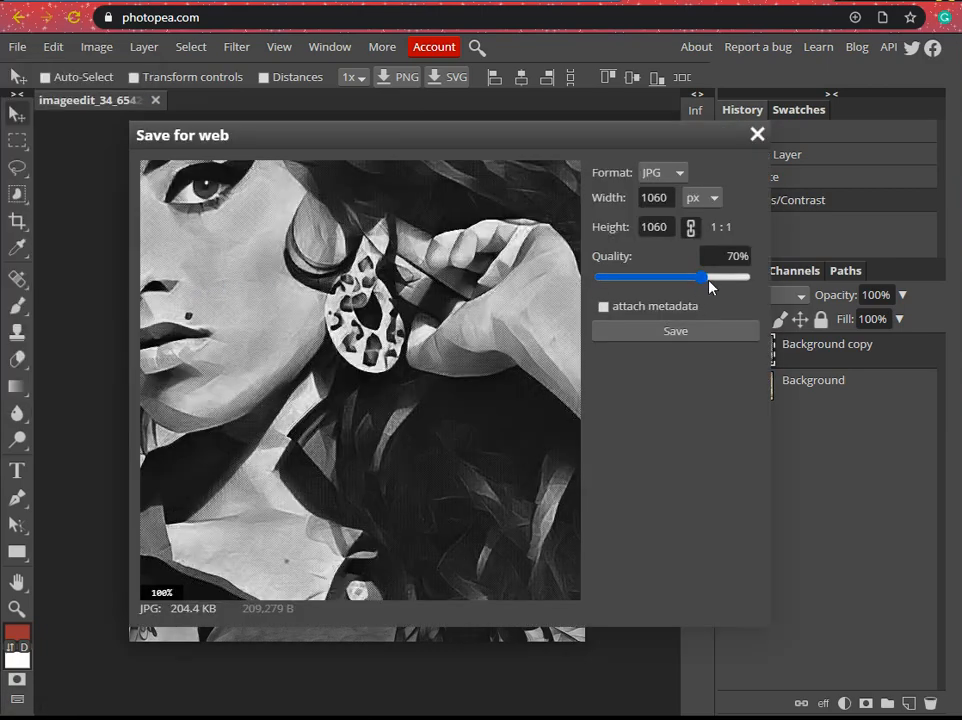
{"action": "left_click_drag", "start_coordinate": [710, 287], "coordinate": [741, 288]}
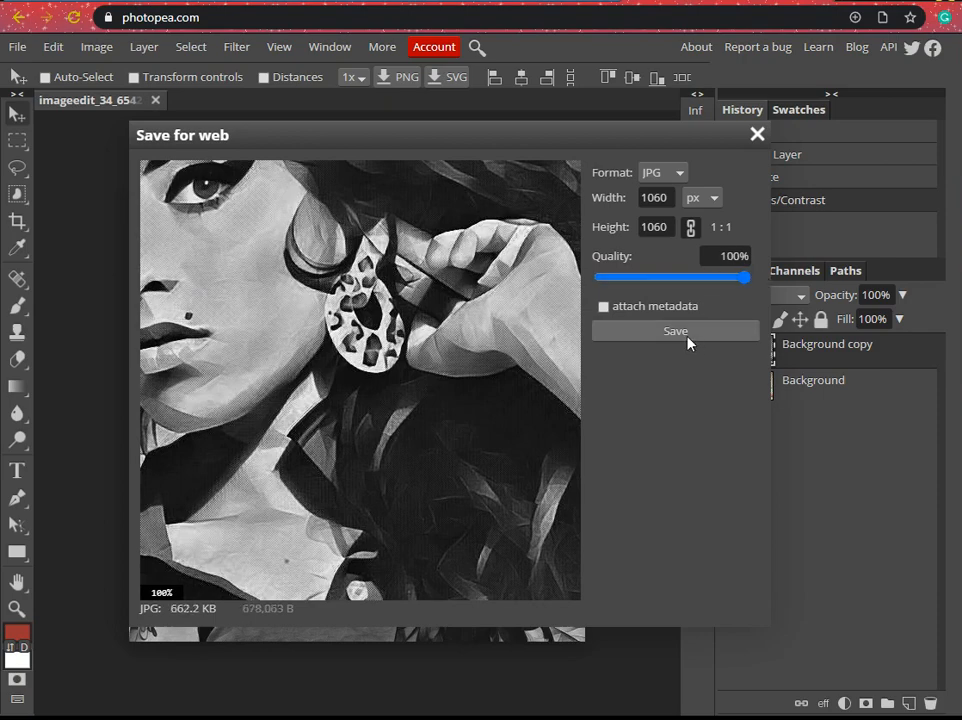
{"action": "left_click", "coordinate": [688, 333]}
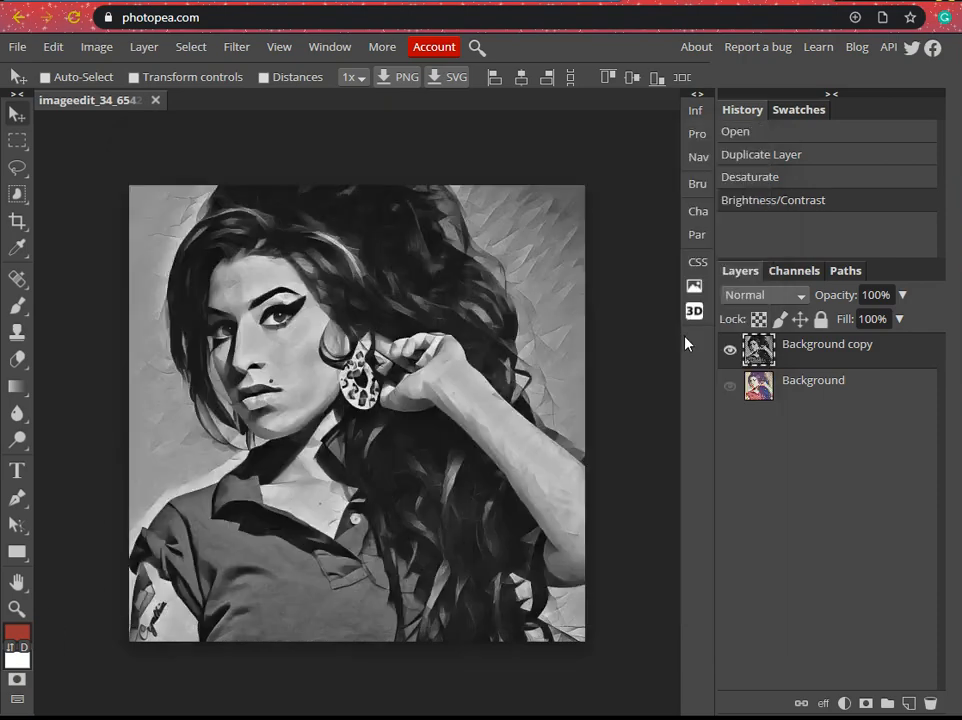
Rename the open document as winehouse.
{"action": "double_click", "coordinate": [91, 103]}
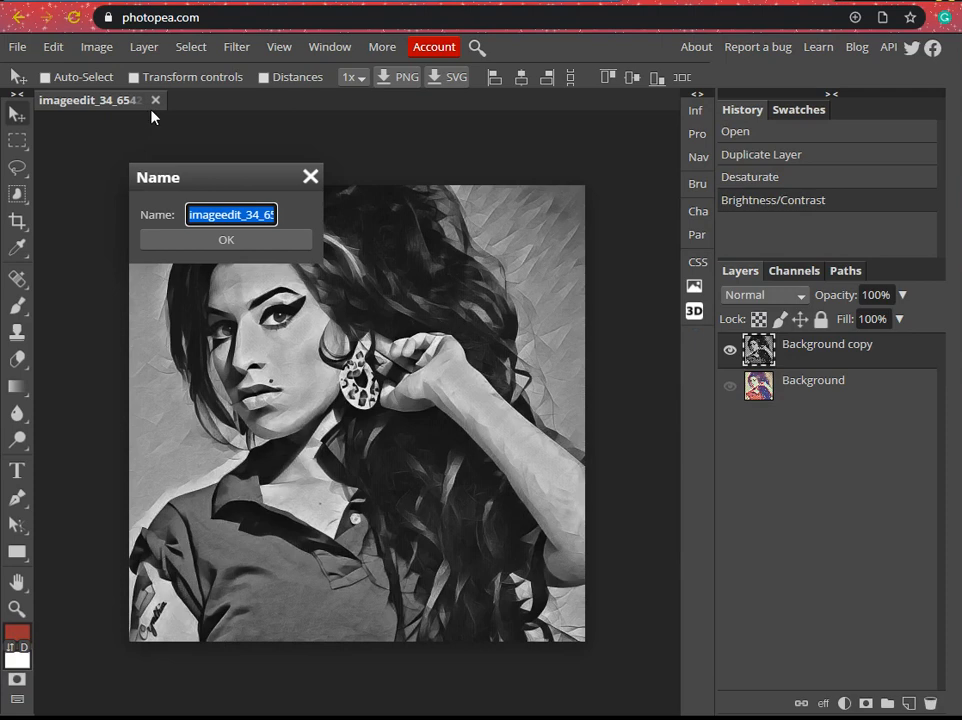
{"action": "type", "text": "winehouse"}
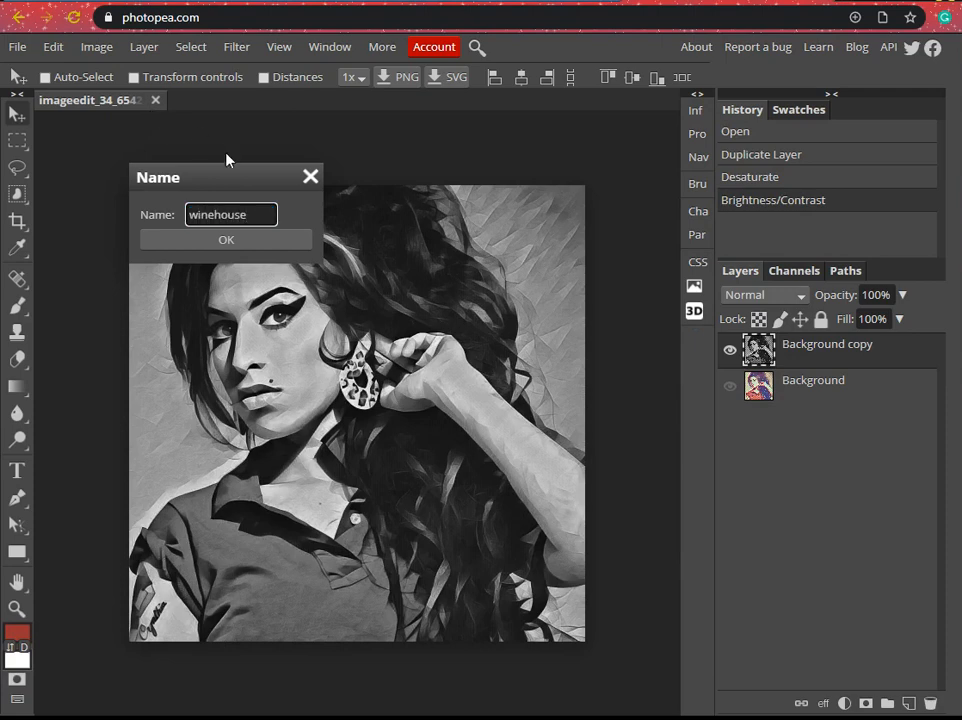
{"action": "left_click", "coordinate": [220, 243]}
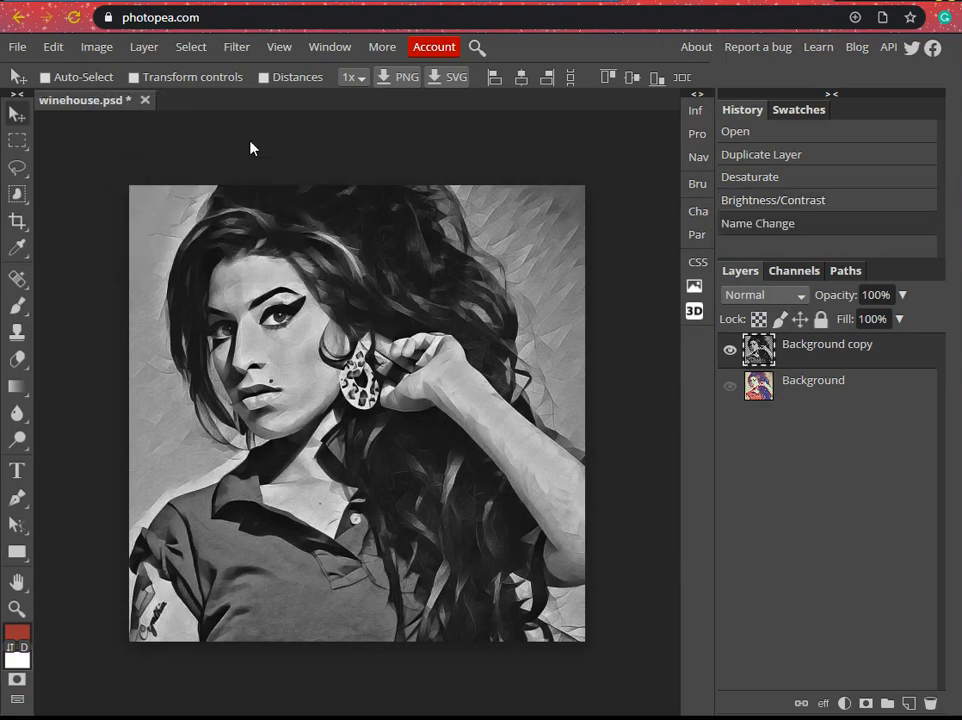